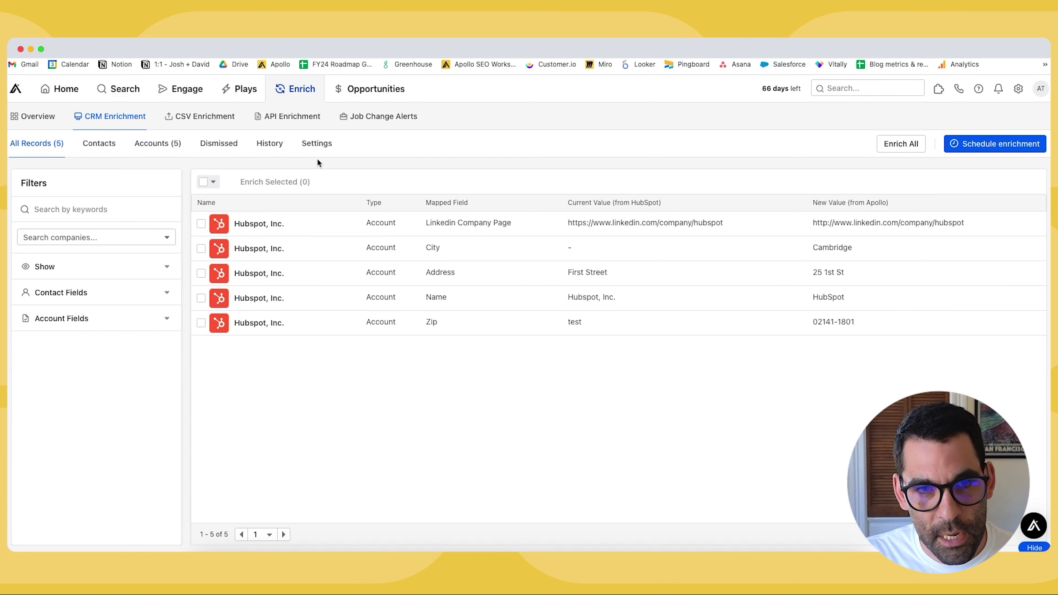
Open the CRM Enrichment field mapping settings to see the HubSpot Contact Fields mappings
left_click(317, 143)
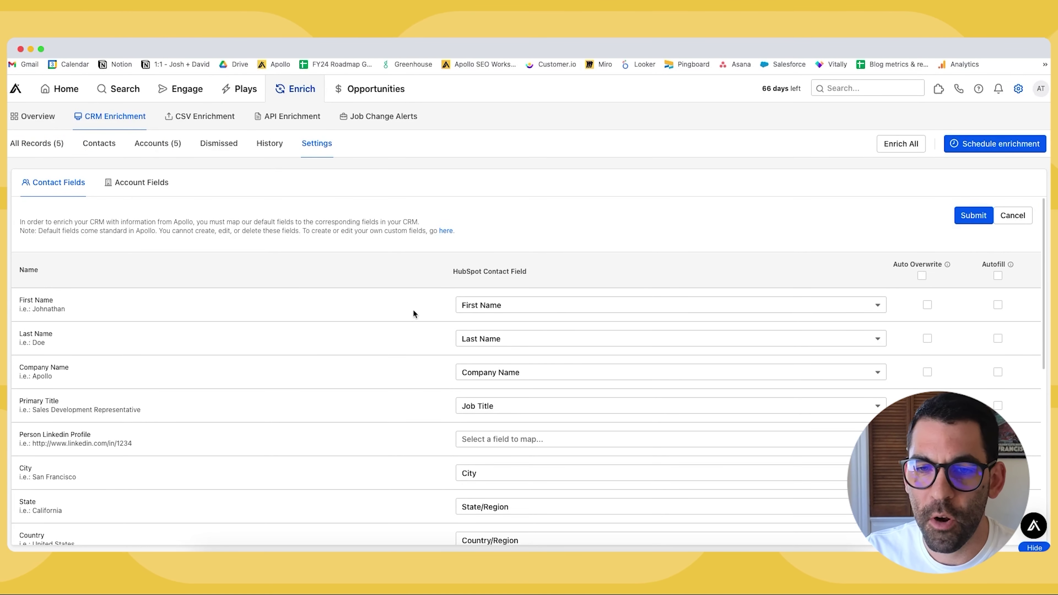
Scroll the Contact Fields list and check the Mobile Phone mapping options
scroll(413, 311, "down", 6)
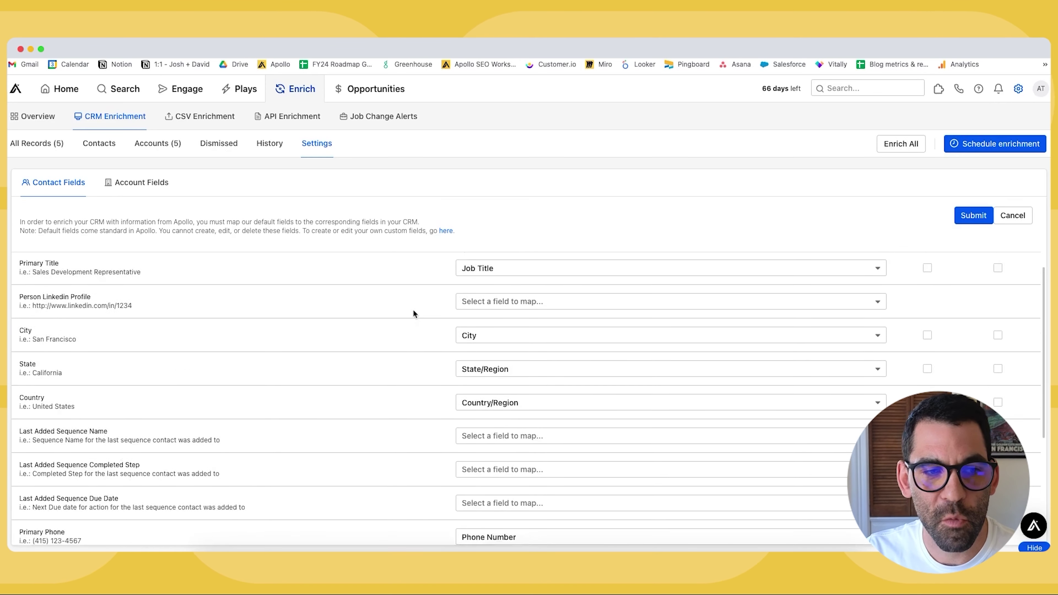
scroll(413, 309, "down", 2)
scroll(317, 347, "down", 1)
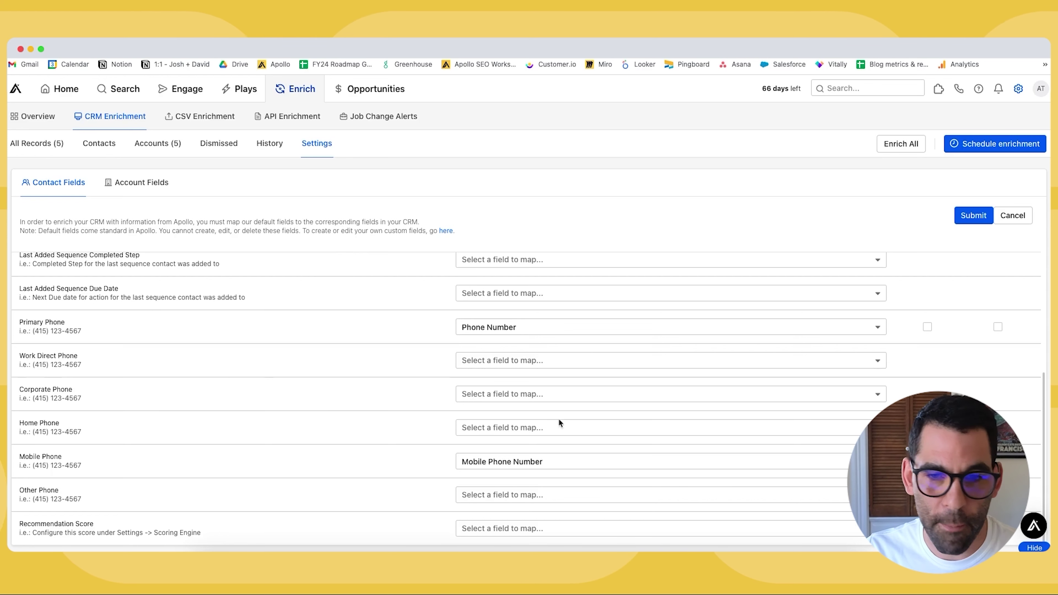
left_click(501, 464)
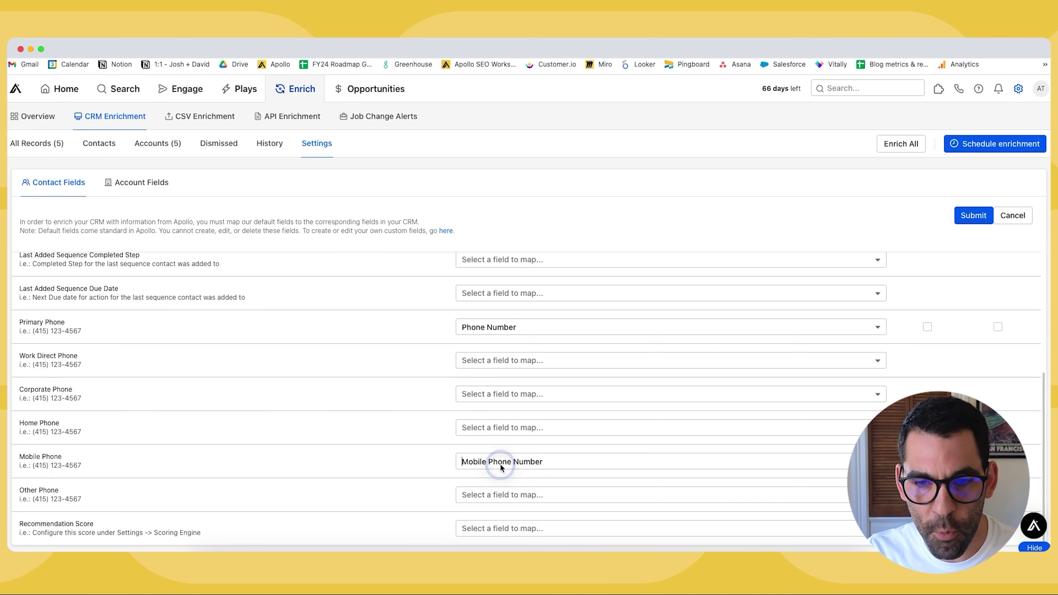
Search the Corporate Phone mapping list for 'pho', then close it leaving Corporate Phone unmapped
left_click(366, 397)
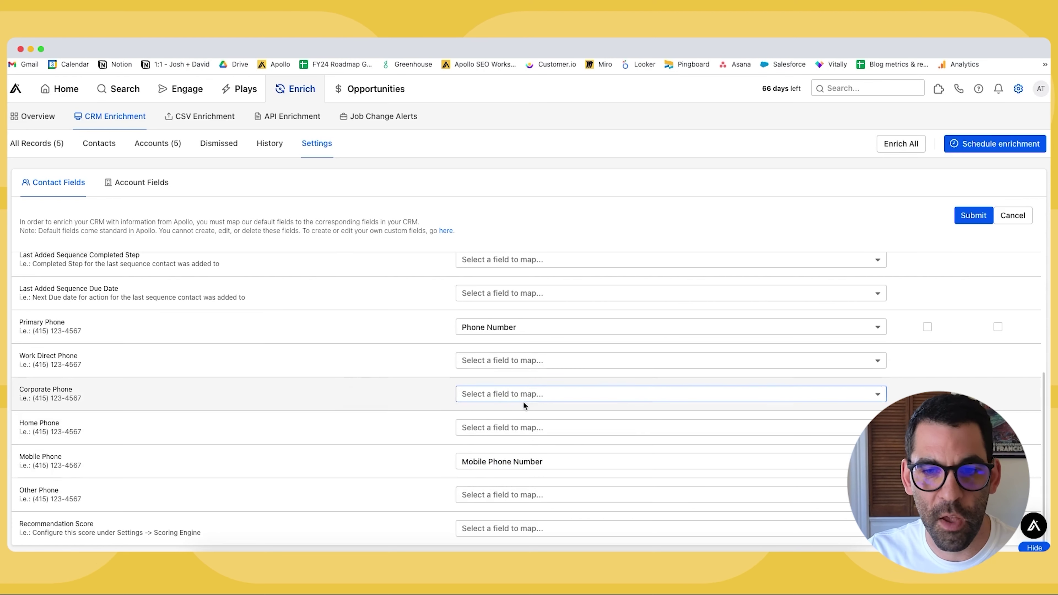
left_click(523, 397)
type("corpor")
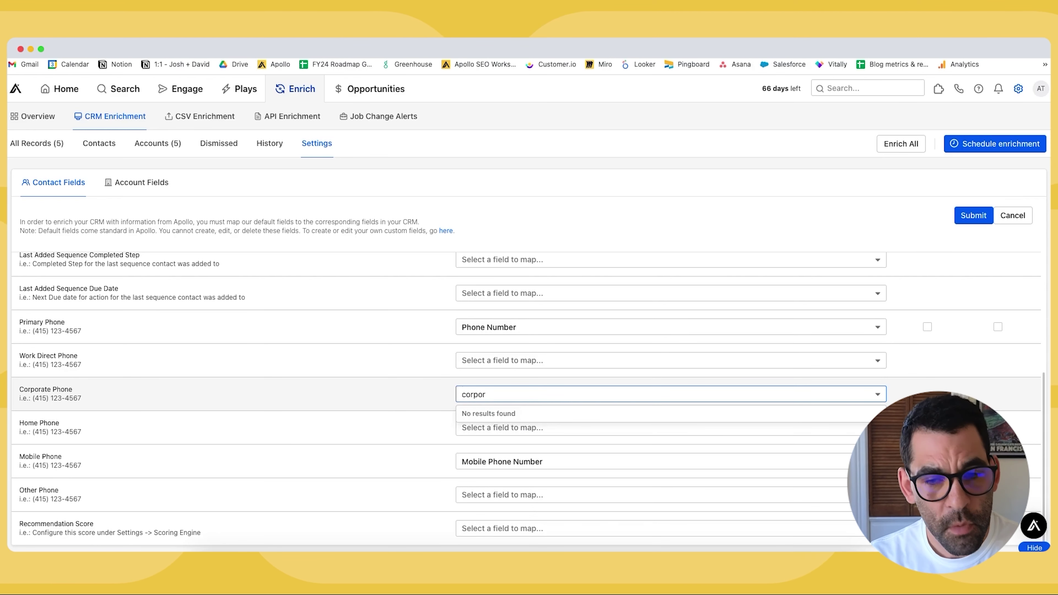
key("BackSpace")
key("BackSpace")
key("BackSpace")
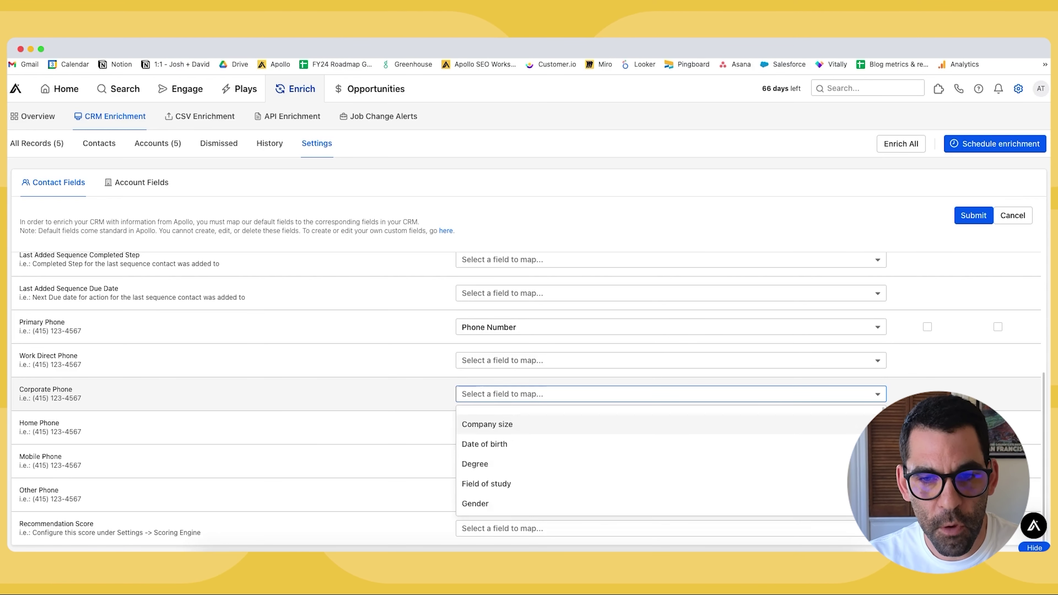
type("phone")
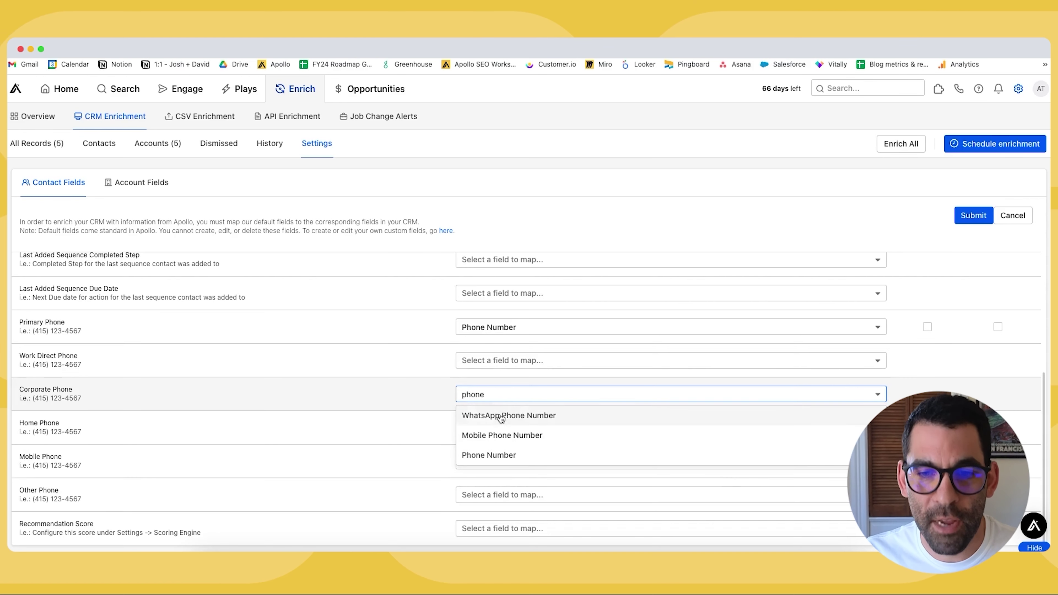
left_click(241, 396)
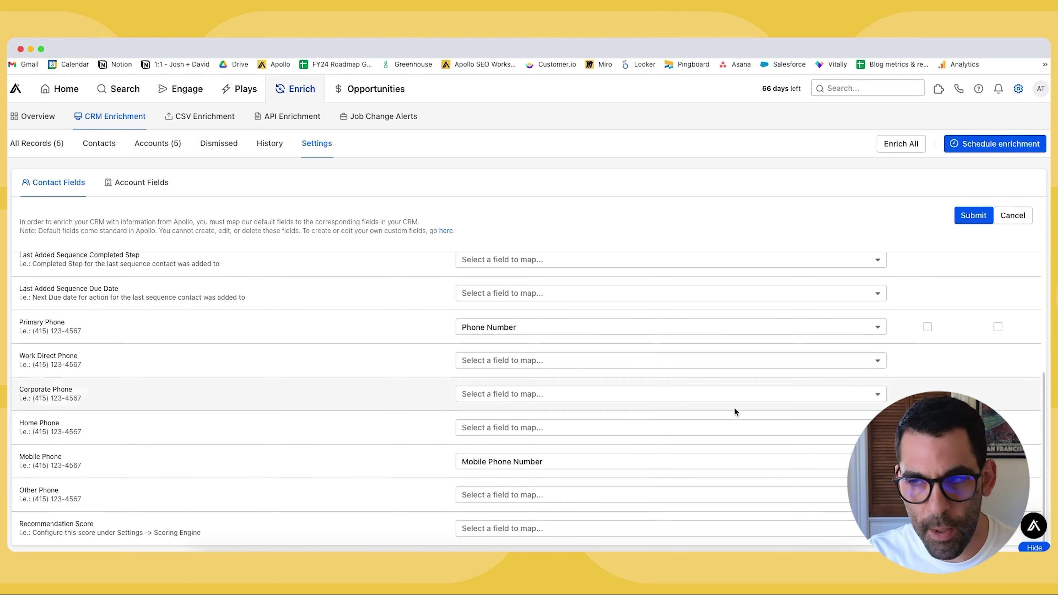
scroll(734, 407, "up", 15)
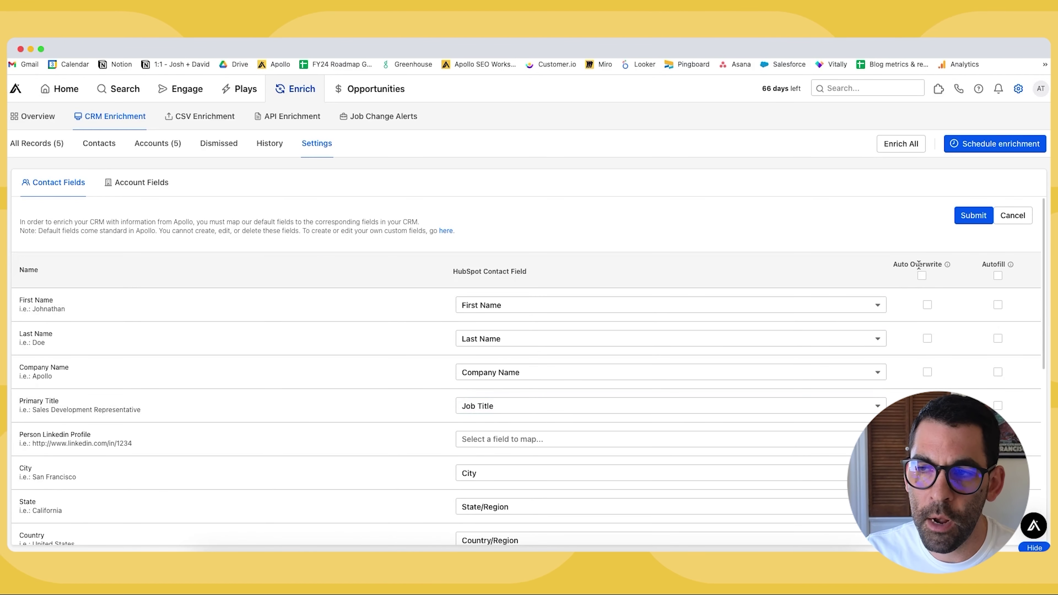
Scroll through the Contact Fields mapping table to review the field mappings
left_click_drag(919, 264, 955, 267)
left_click(1017, 264)
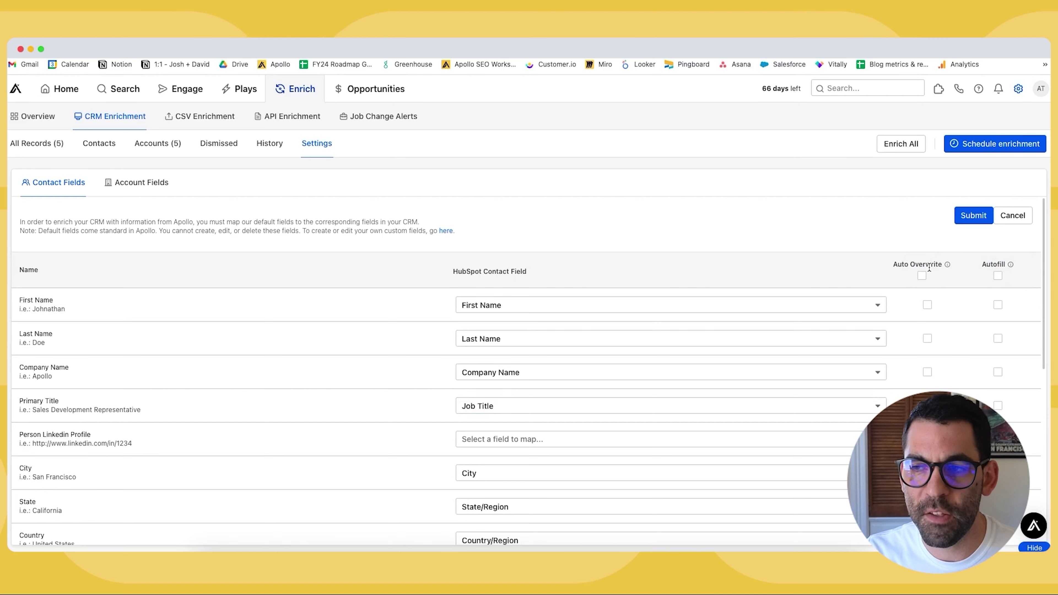
scroll(841, 308, "down", 1)
scroll(820, 321, "down", 2)
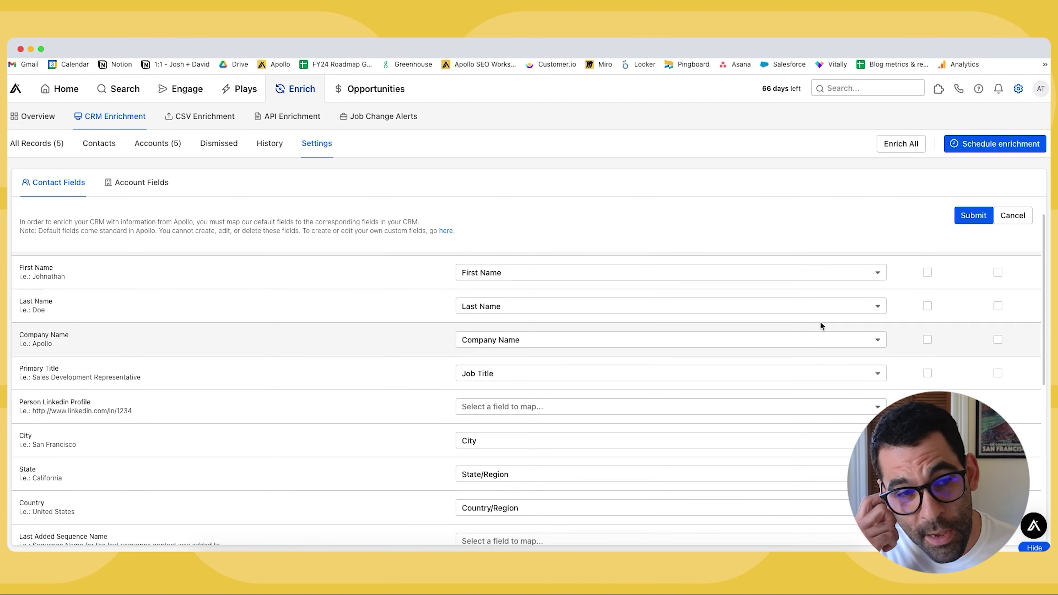
scroll(463, 278, "up", 1)
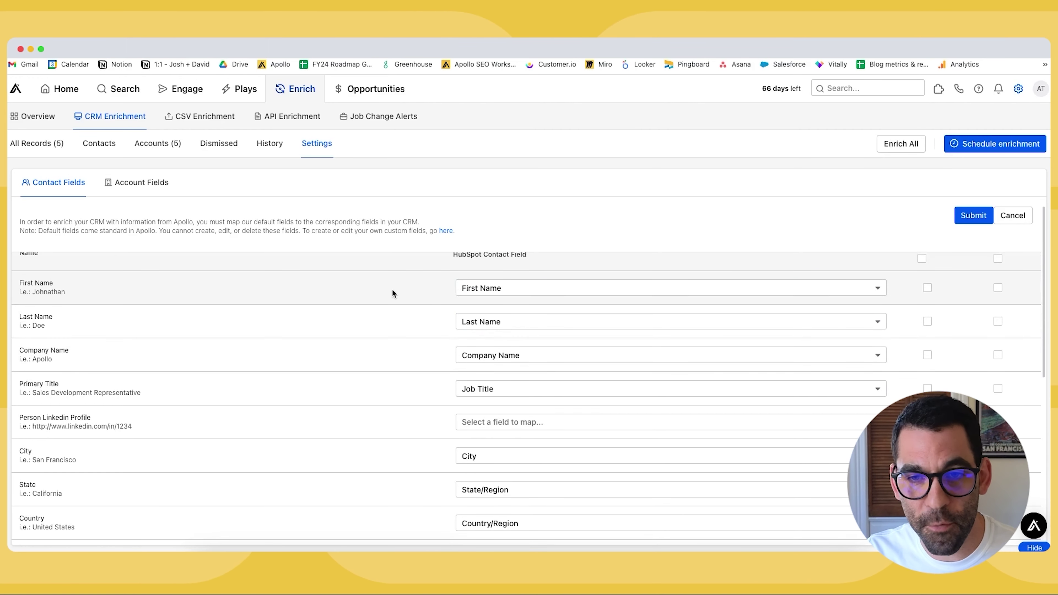
scroll(544, 283, "up", 1)
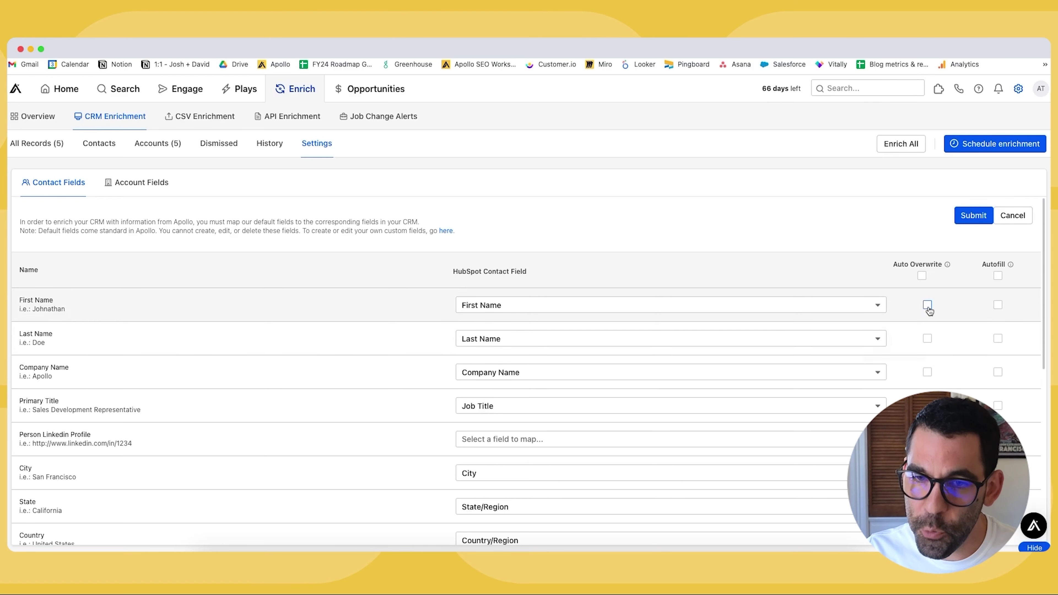
scroll(928, 310, "down", 2)
scroll(930, 392, "down", 12)
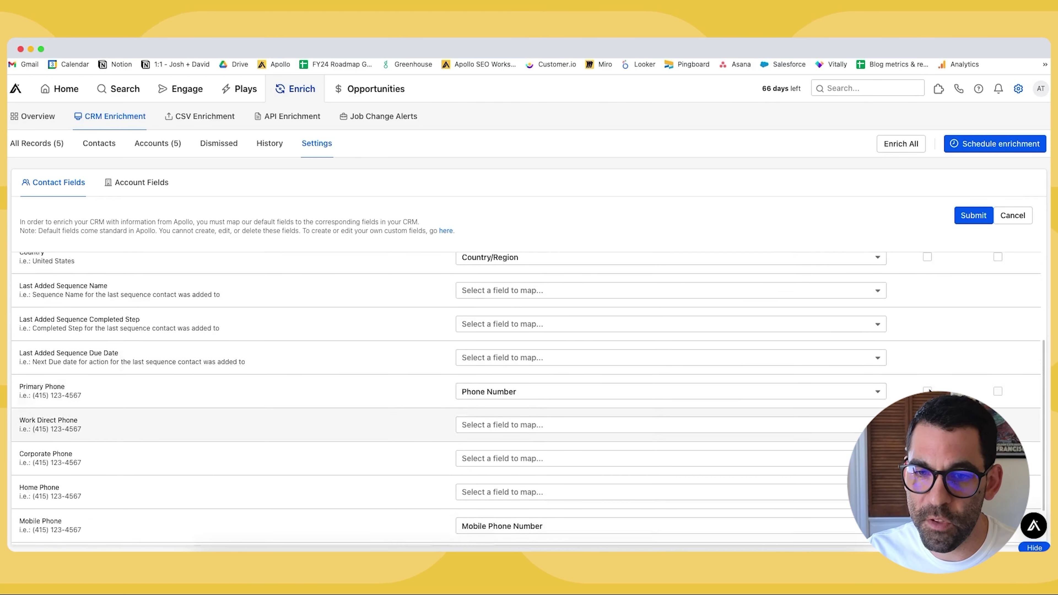
scroll(996, 292, "up", 15)
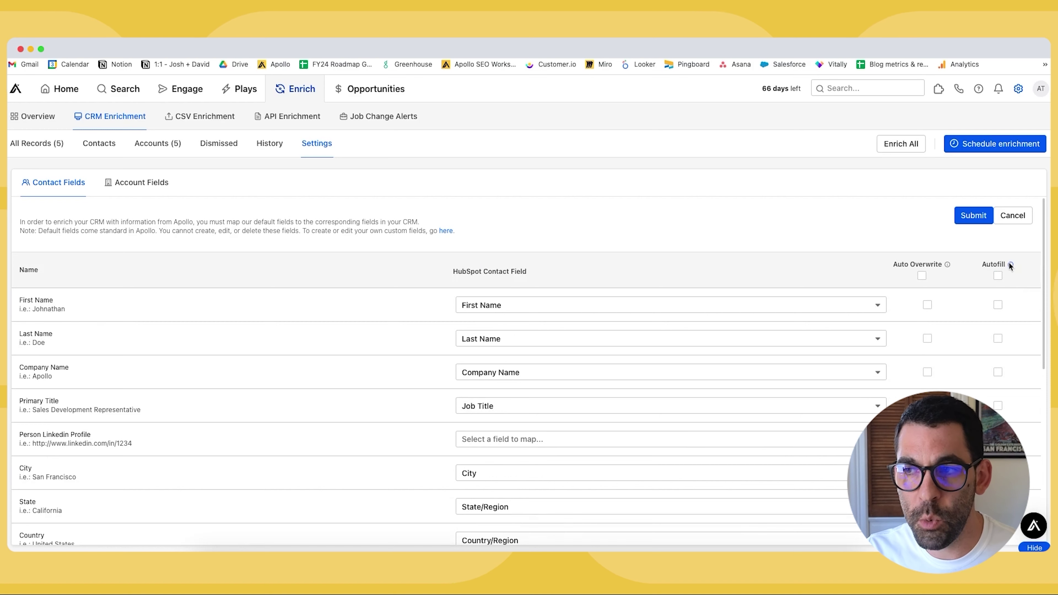
Turn on Autofill for the Primary Phone field mapped to Phone Number
mouse_move(1011, 265)
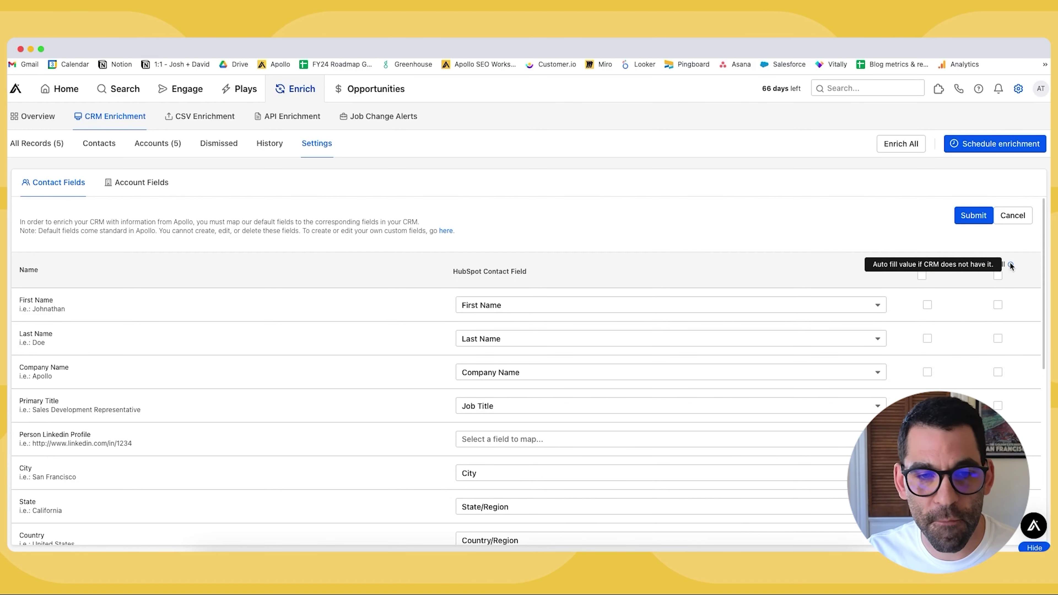
scroll(982, 322, "down", 4)
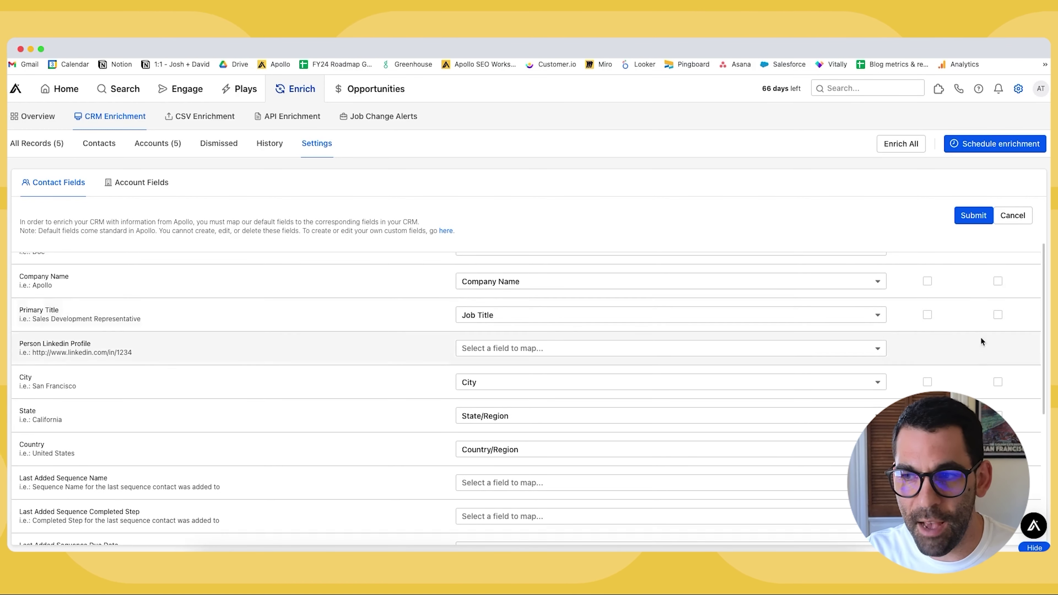
scroll(980, 371, "down", 3)
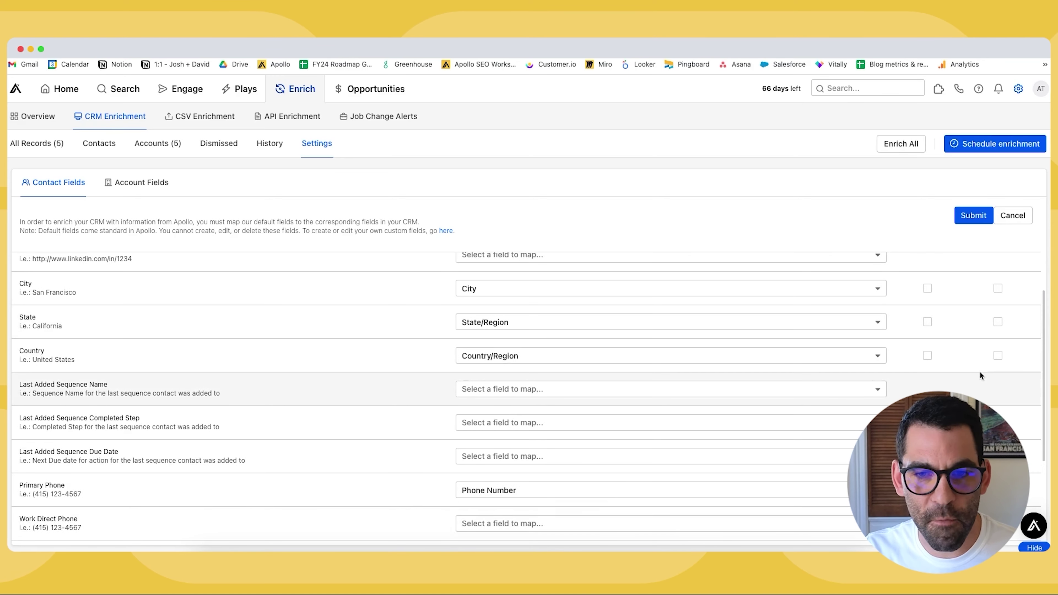
scroll(980, 370, "down", 2)
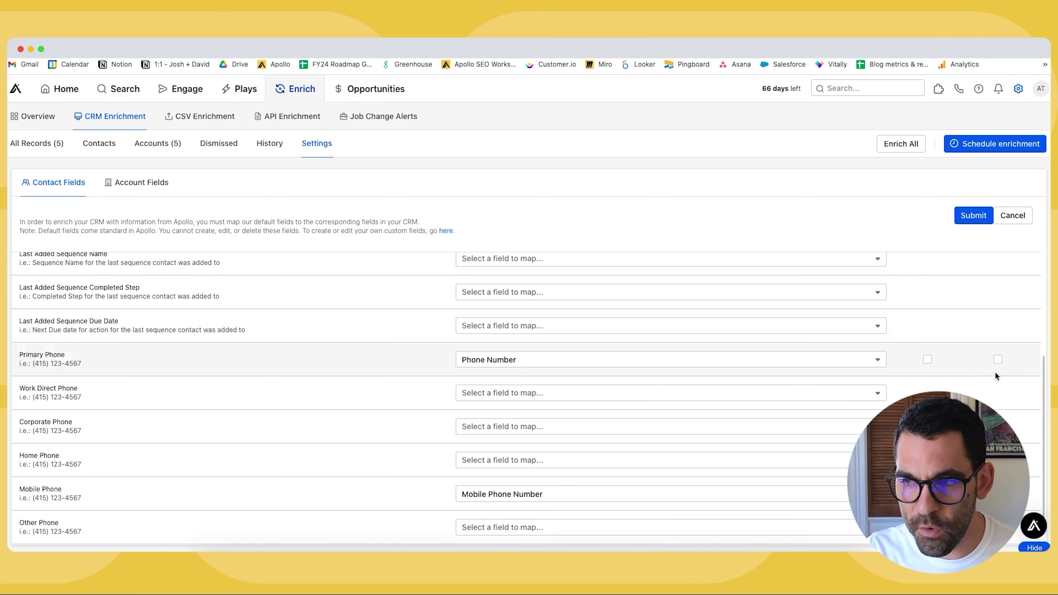
left_click(998, 360)
Save the updated HubSpot contact field mappings
scroll(999, 366, "down", 1)
scroll(998, 366, "down", 1)
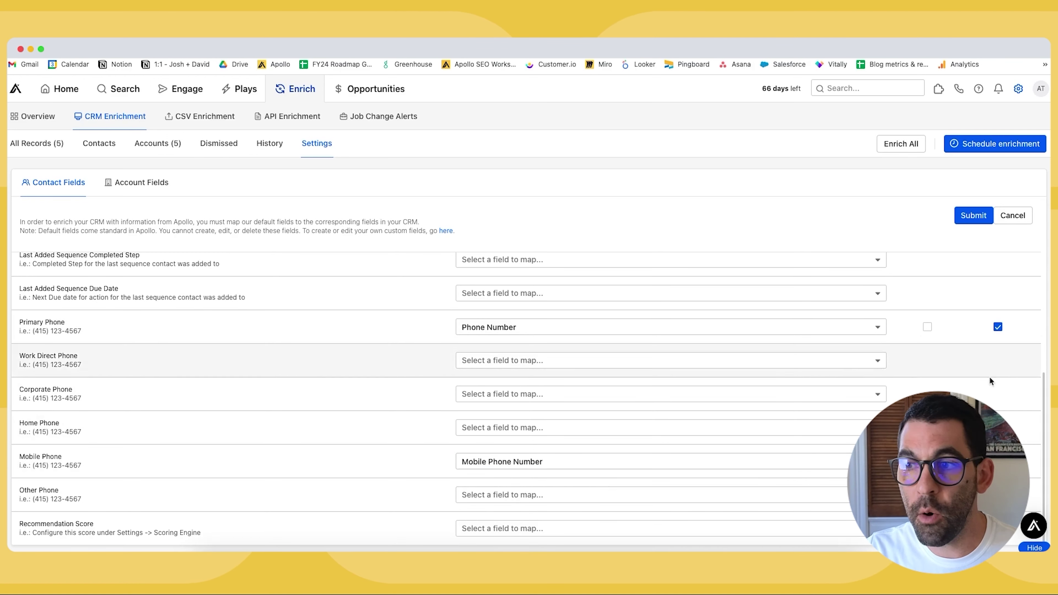
scroll(826, 324, "up", 4)
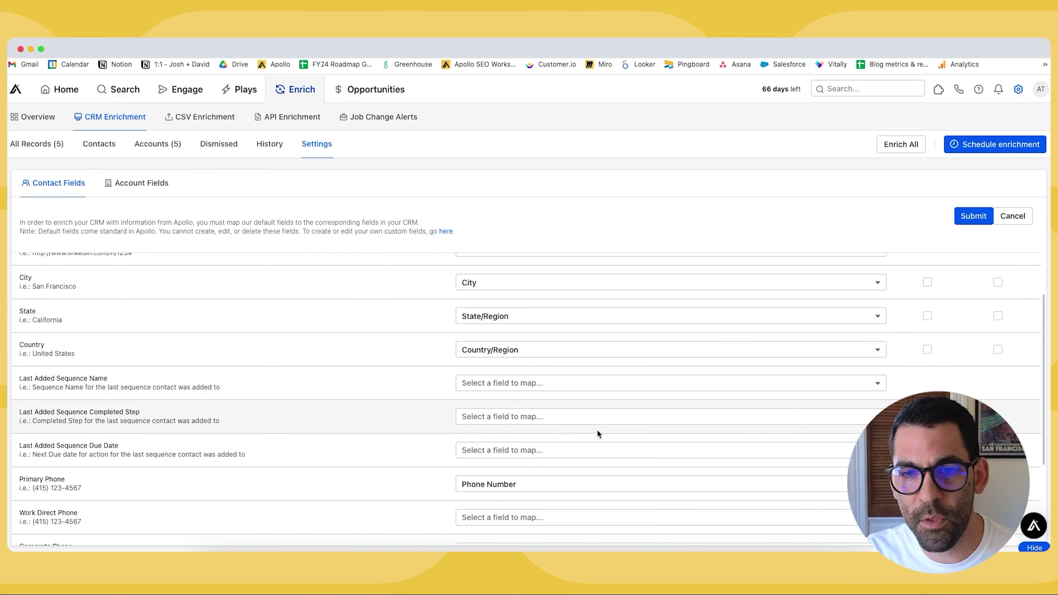
scroll(521, 365, "up", 5)
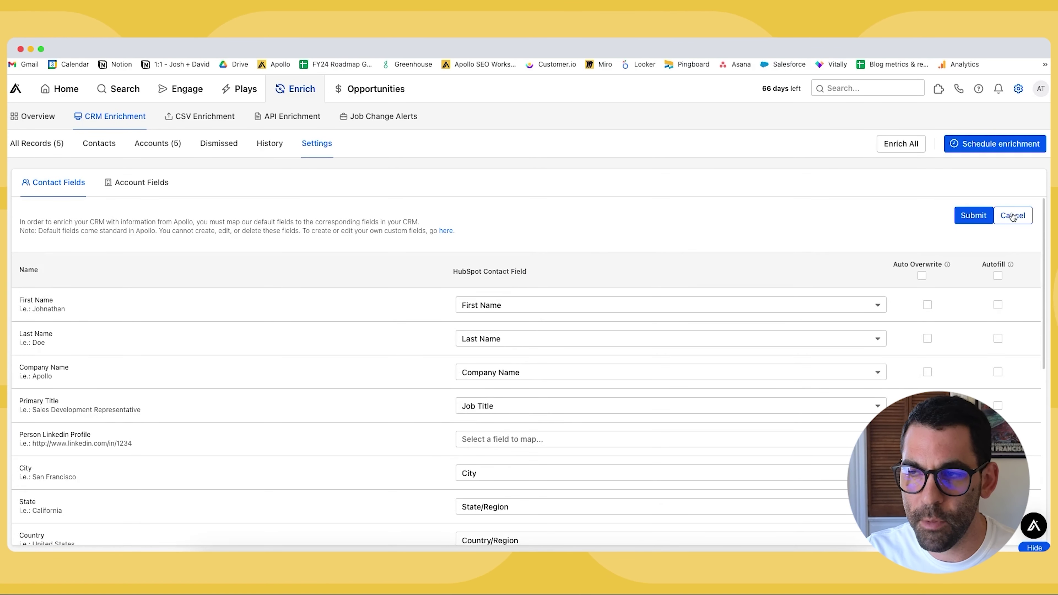
left_click(974, 216)
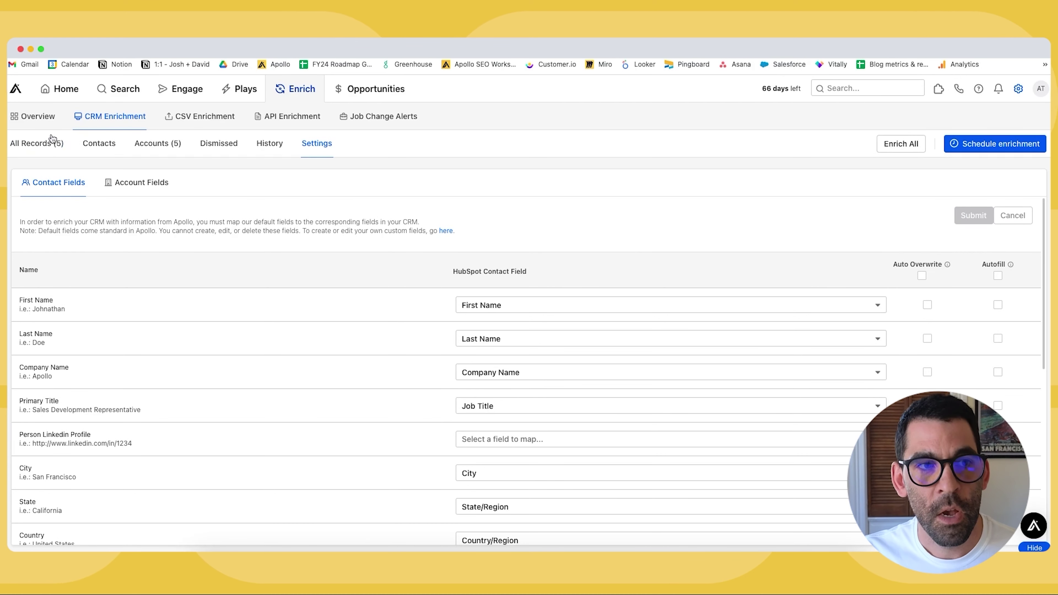
Return to the CRM Enrichment records and filter to the five HubSpot, Inc. Accounts records
left_click(36, 116)
left_click(287, 306)
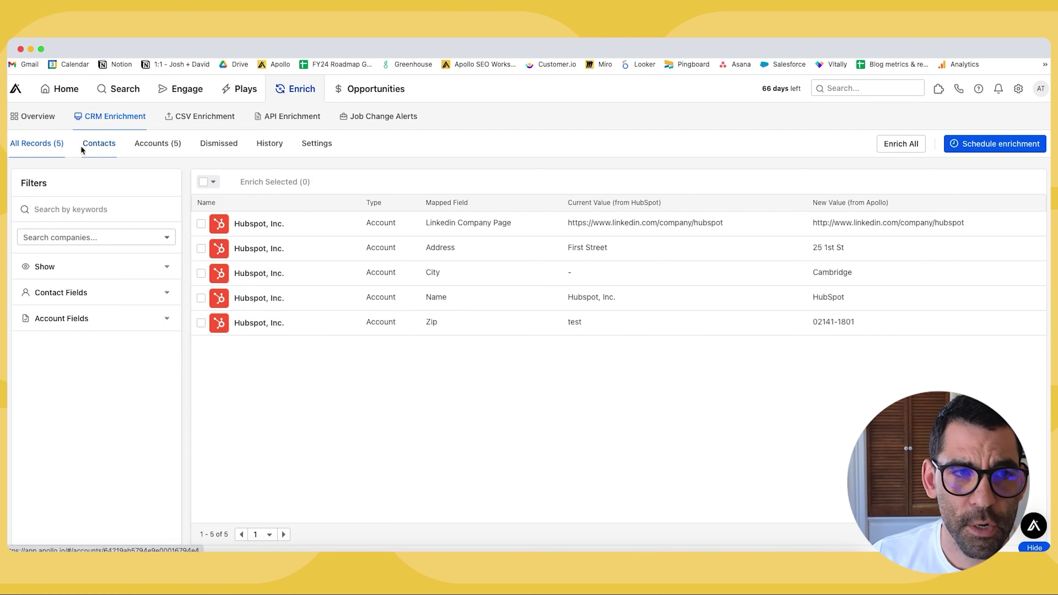
left_click_drag(538, 383, 432, 208)
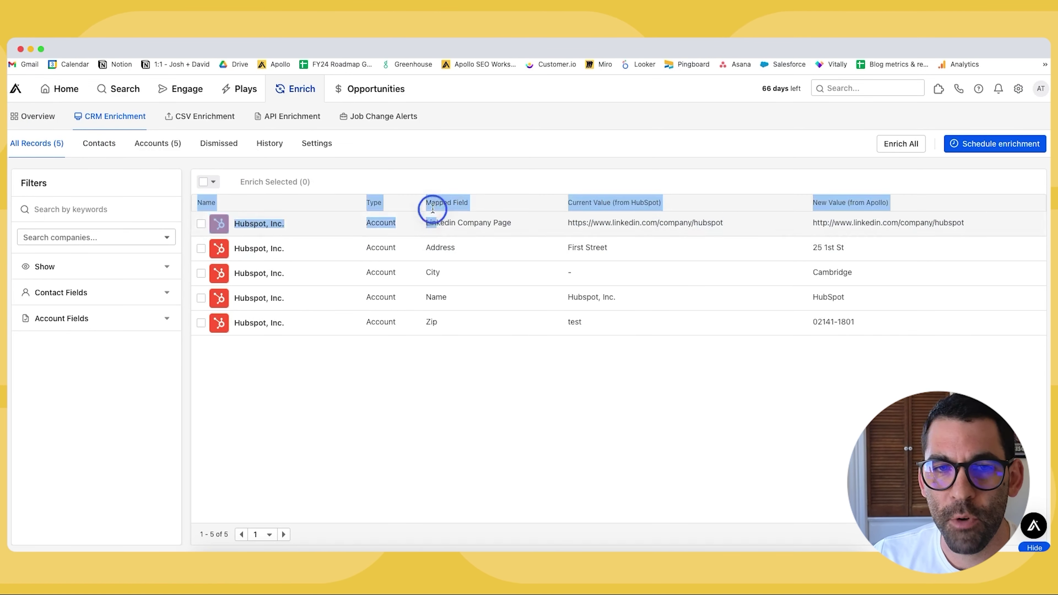
left_click(437, 170)
left_click(172, 154)
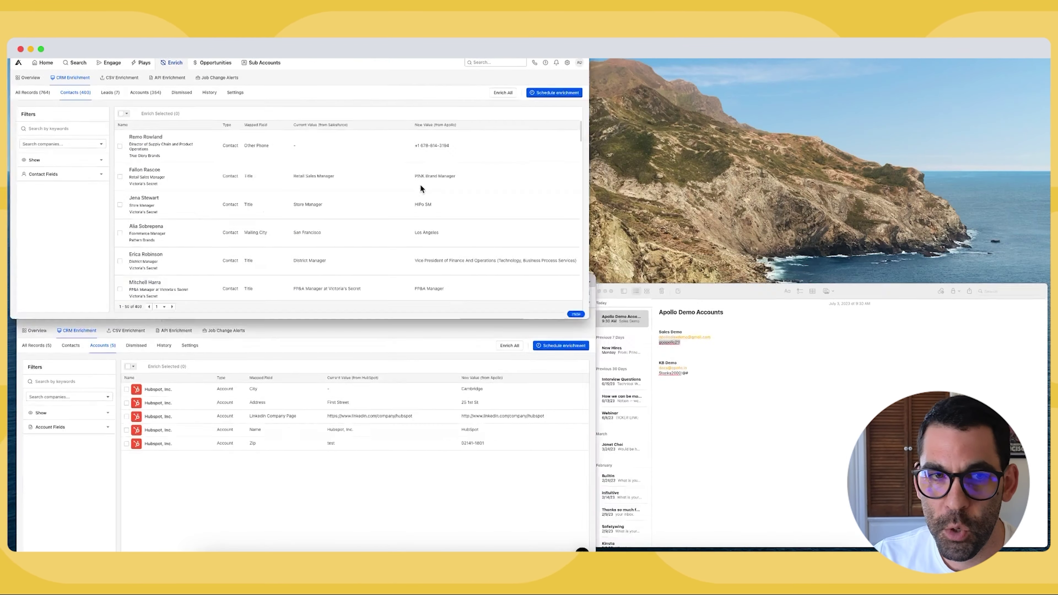
key("ctrl+Up")
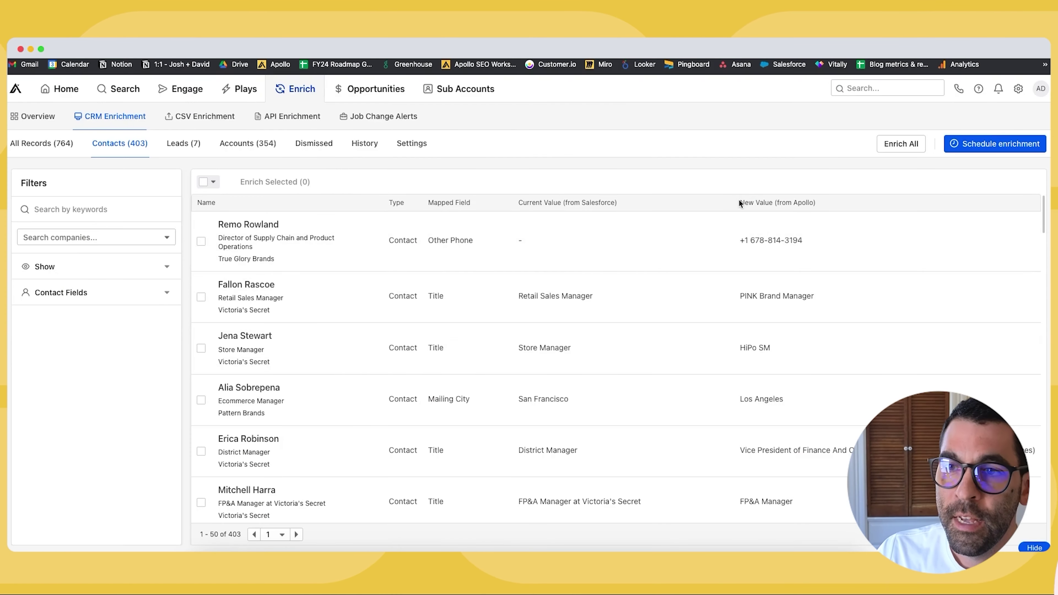
left_click_drag(740, 203, 823, 206)
left_click(823, 206)
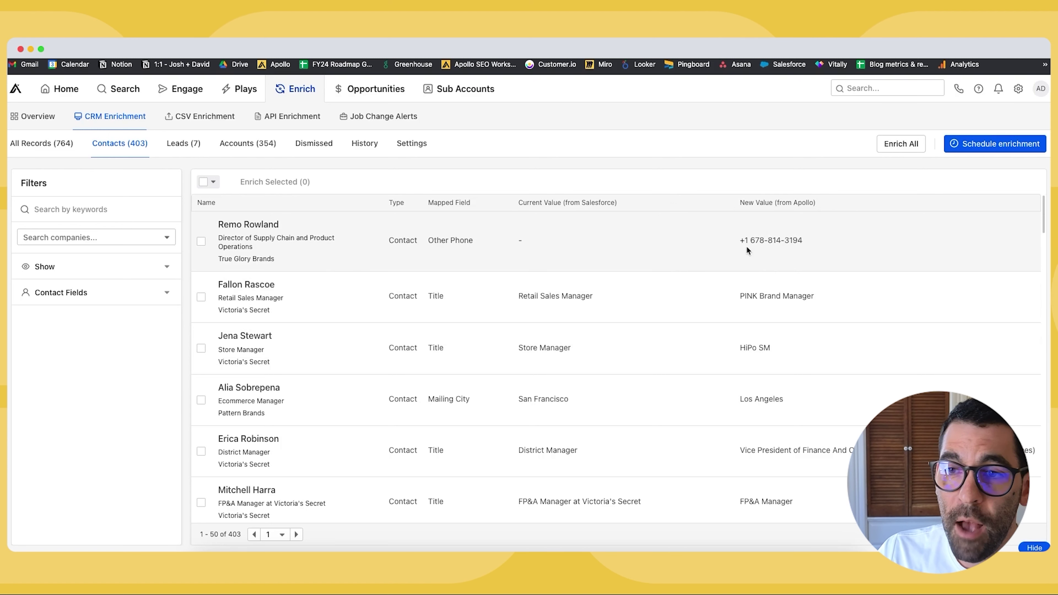
scroll(835, 250, "down", 3)
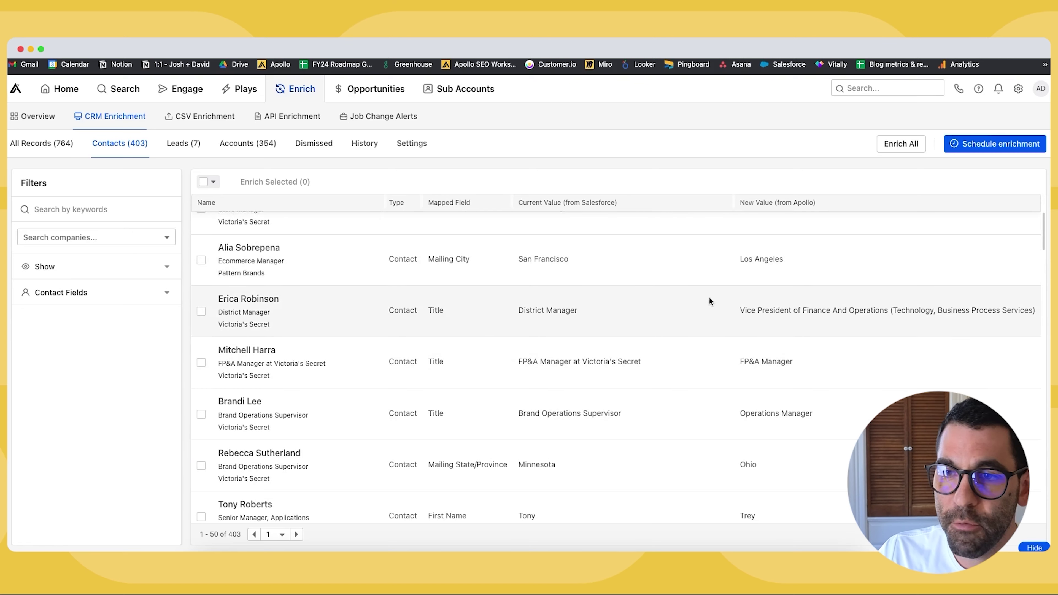
scroll(721, 308, "down", 2)
scroll(790, 334, "down", 5)
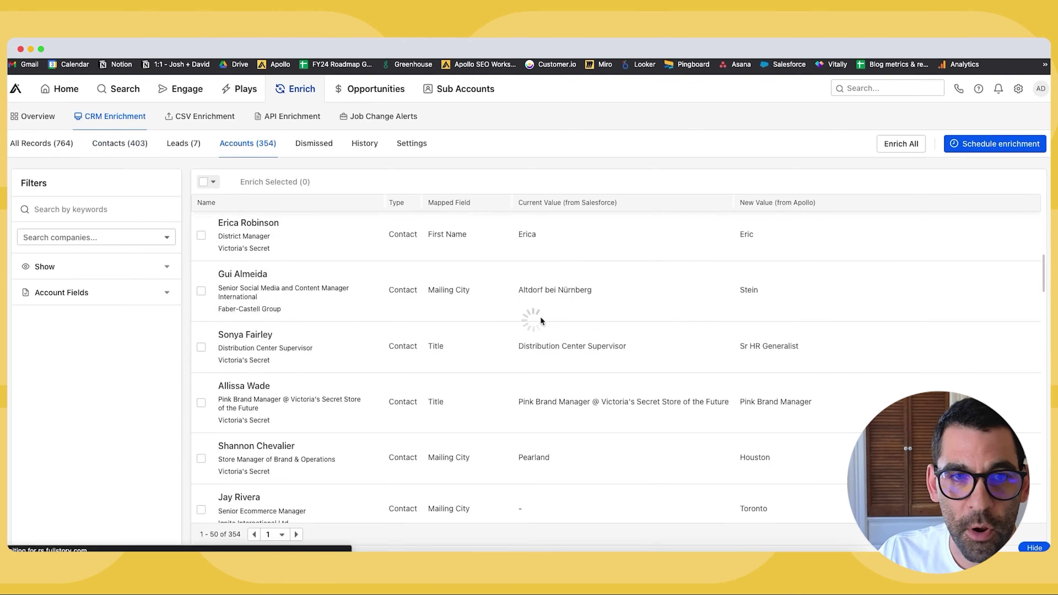
scroll(791, 322, "down", 1)
scroll(791, 322, "down", 10)
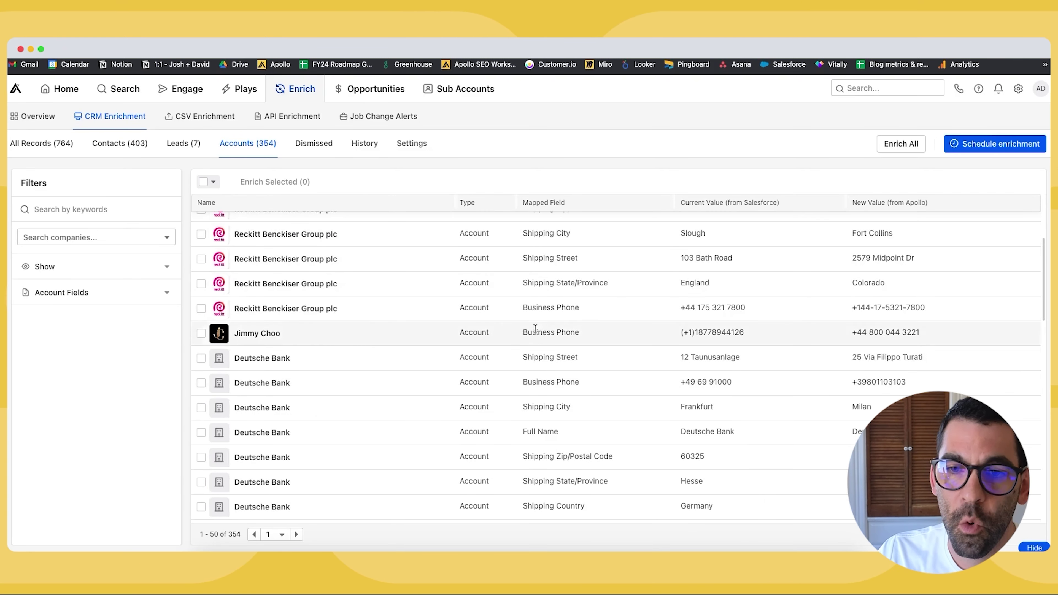
scroll(458, 291, "up", 4)
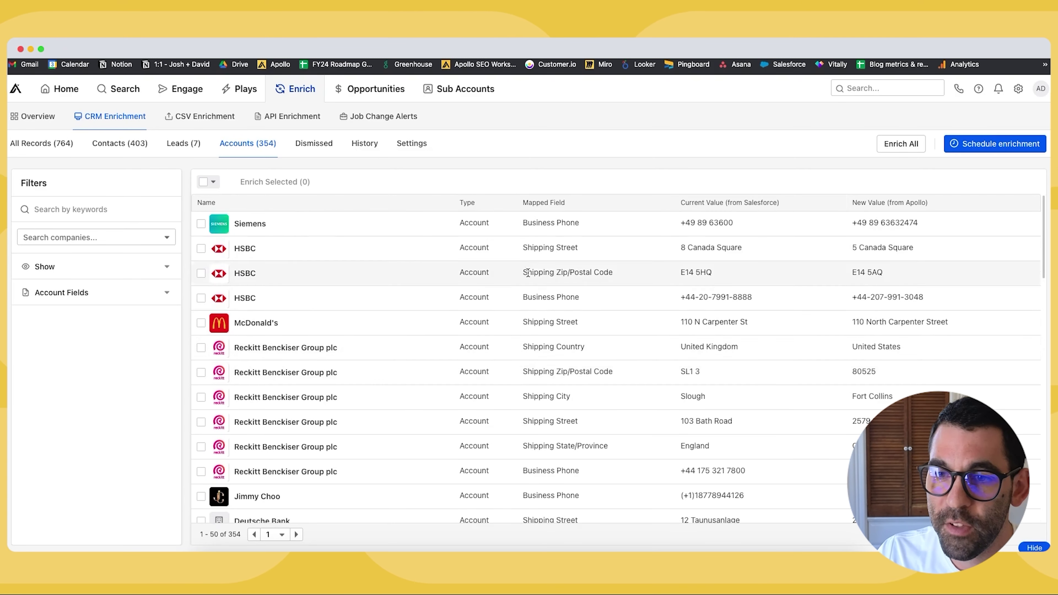
left_click(120, 143)
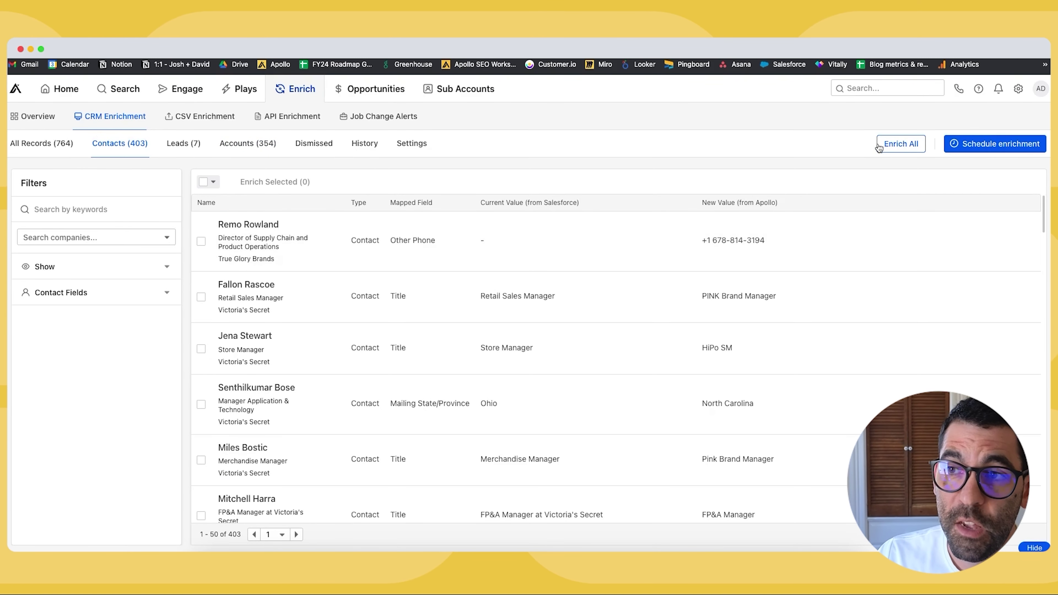
left_click(890, 149)
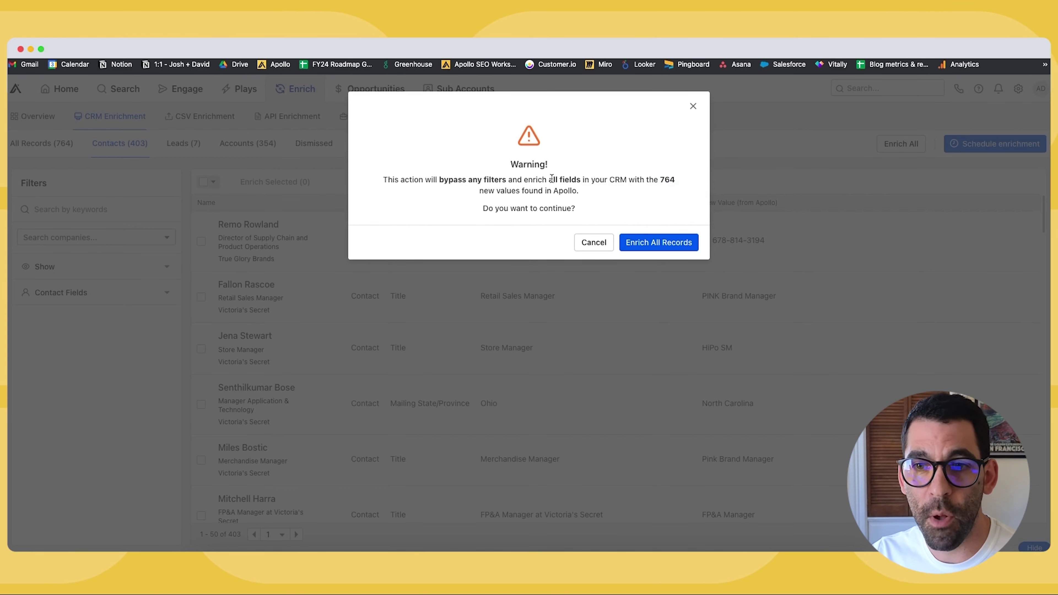
left_click(693, 106)
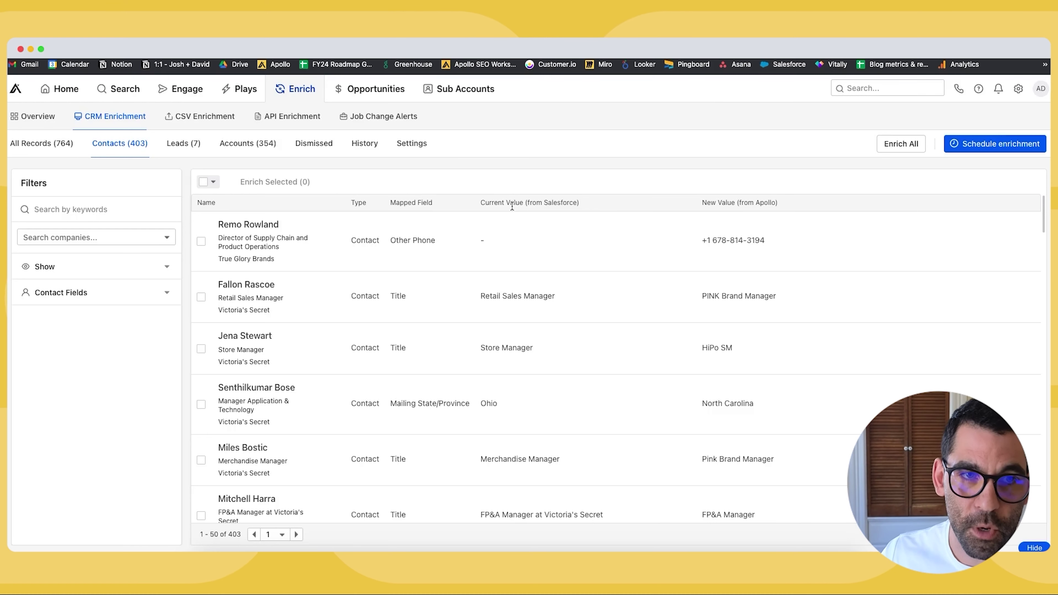
left_click(976, 144)
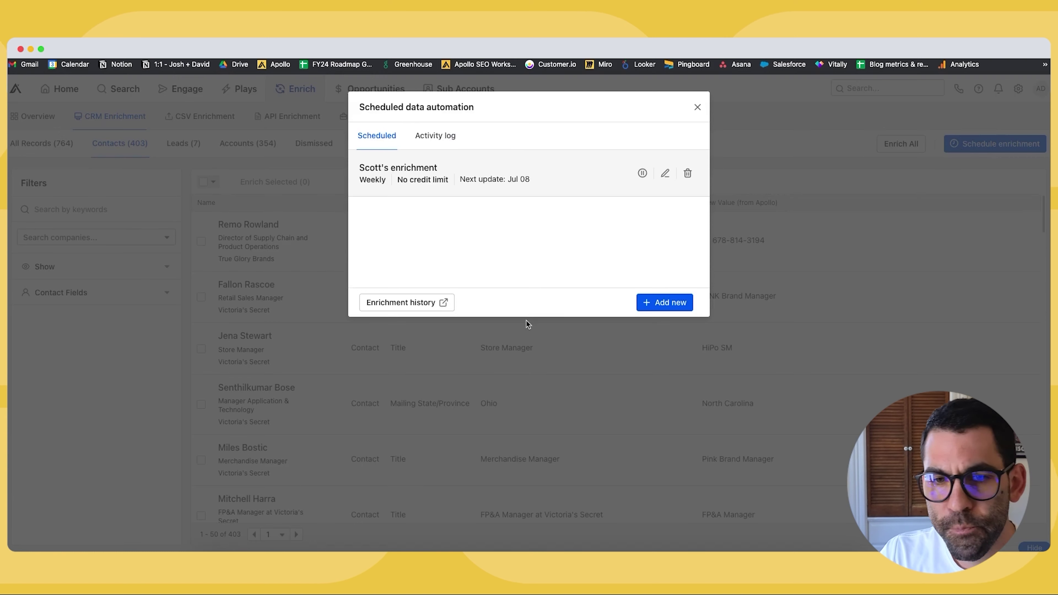
Start a new Job change scheduled enrichment and set its credit limit to 100
left_click(648, 309)
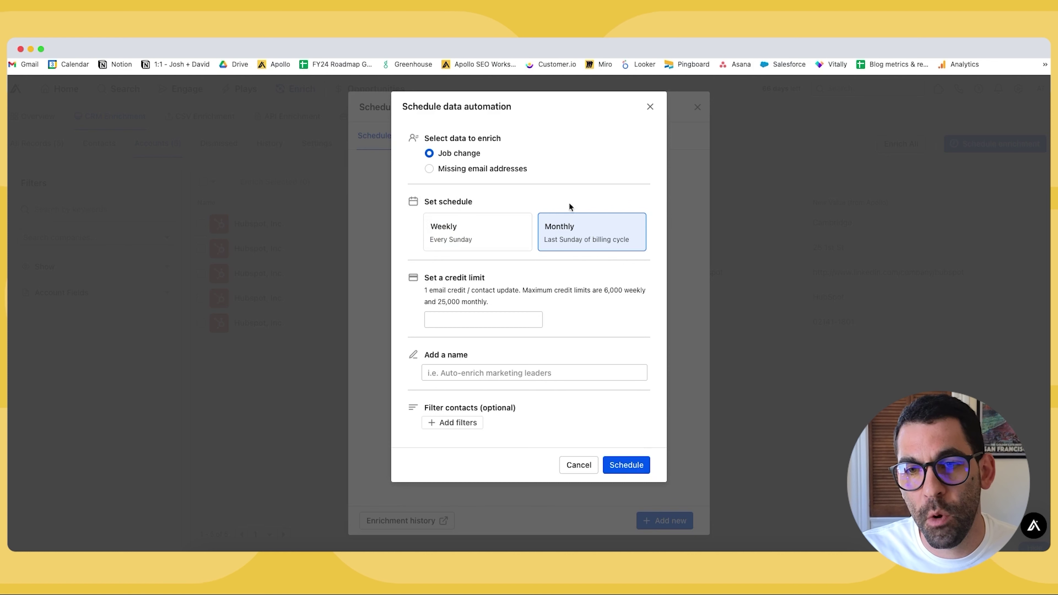
left_click(479, 238)
left_click(600, 238)
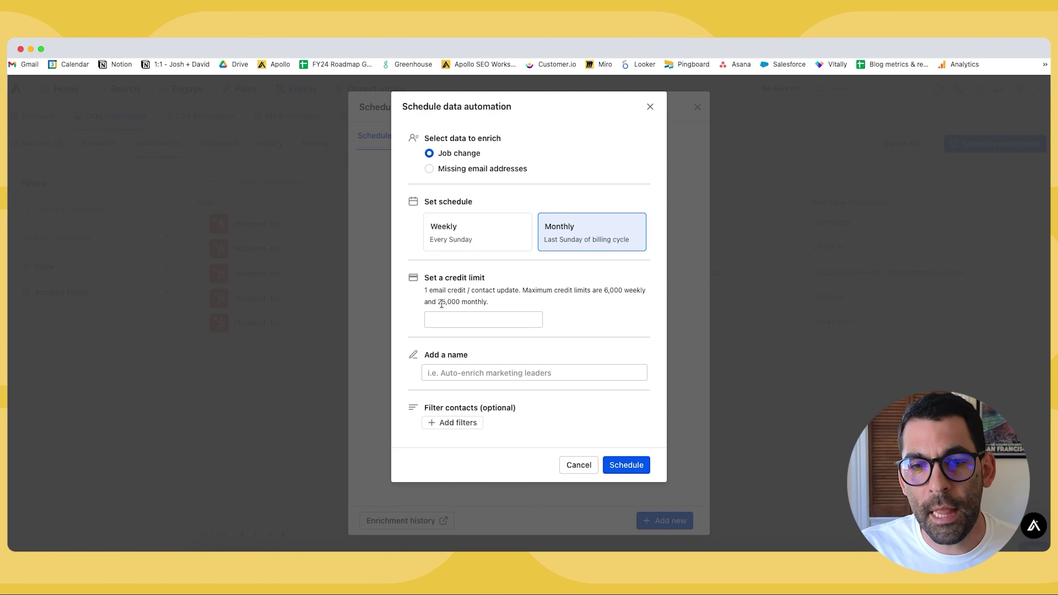
left_click_drag(442, 303, 479, 293)
left_click(516, 301)
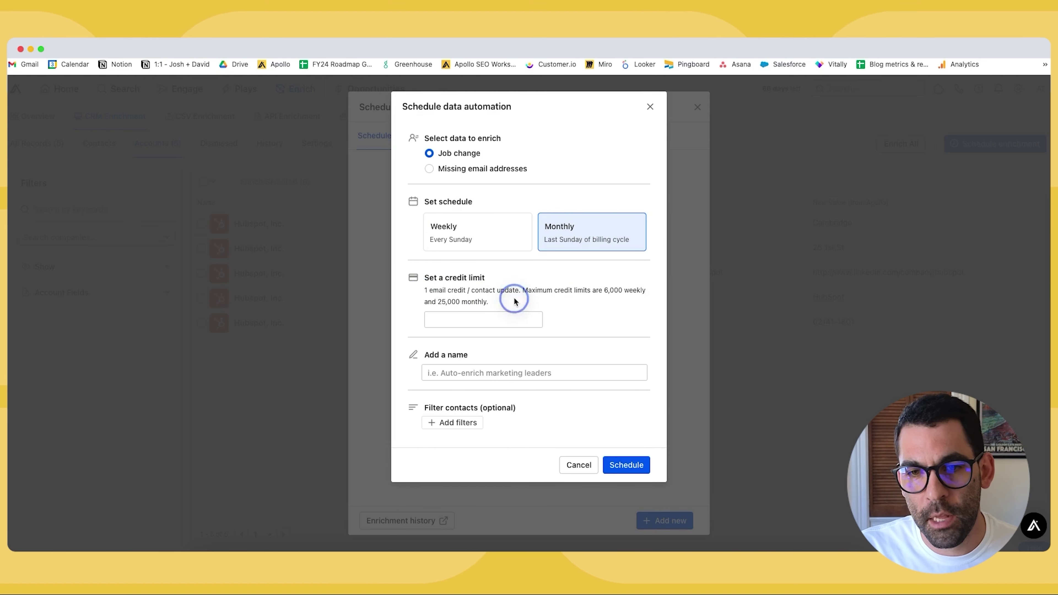
left_click(496, 321)
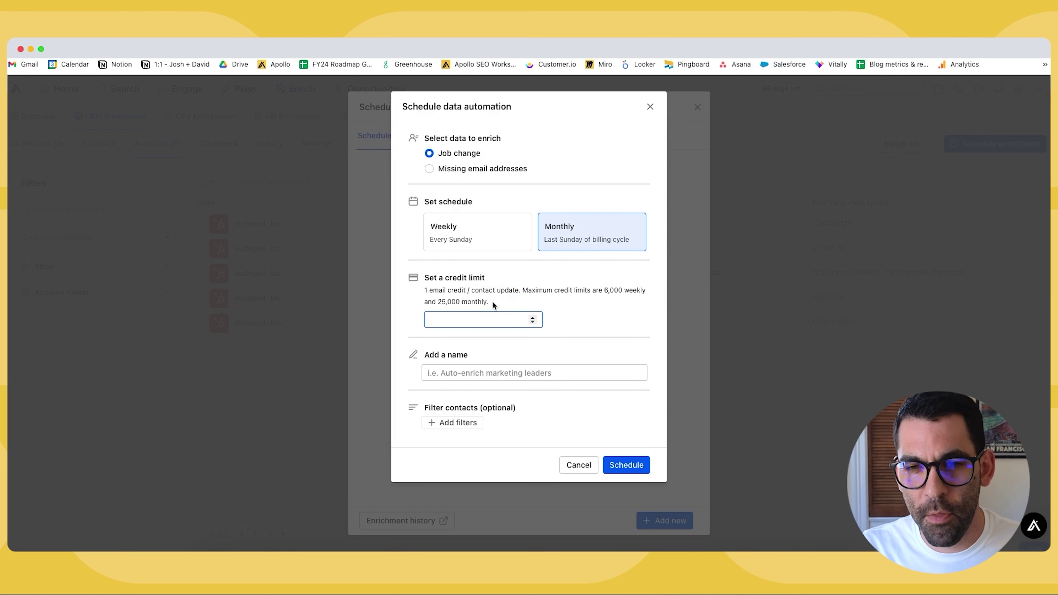
left_click_drag(494, 303, 414, 276)
left_click(505, 290)
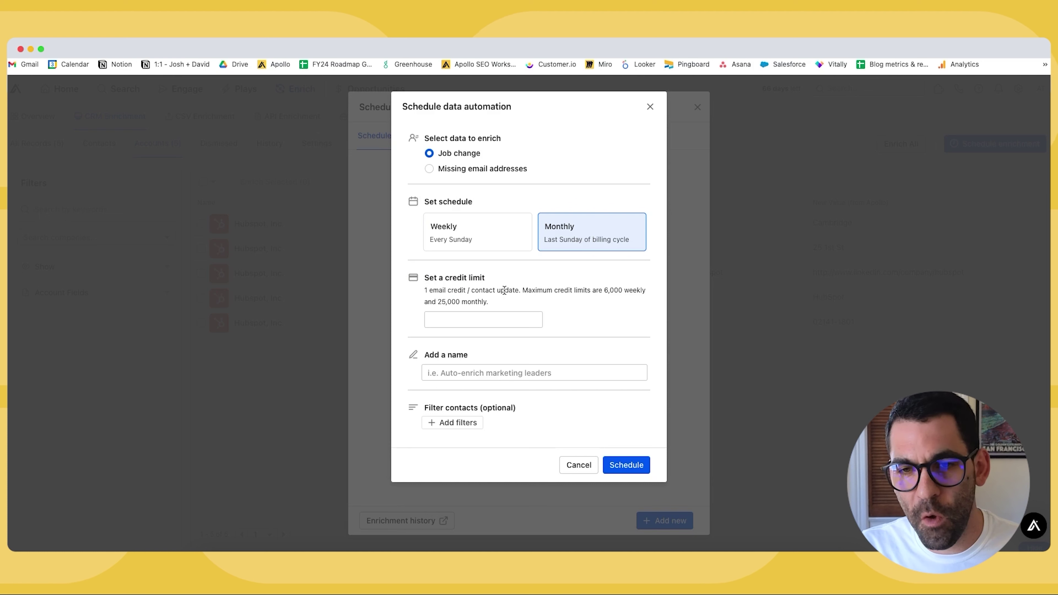
left_click_drag(498, 303, 496, 277)
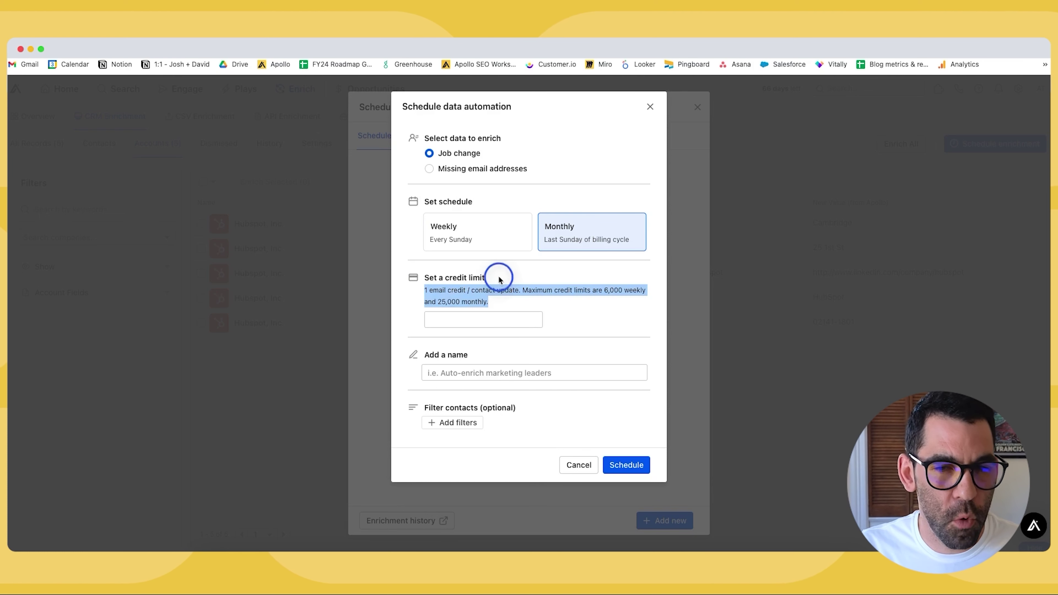
left_click(500, 279)
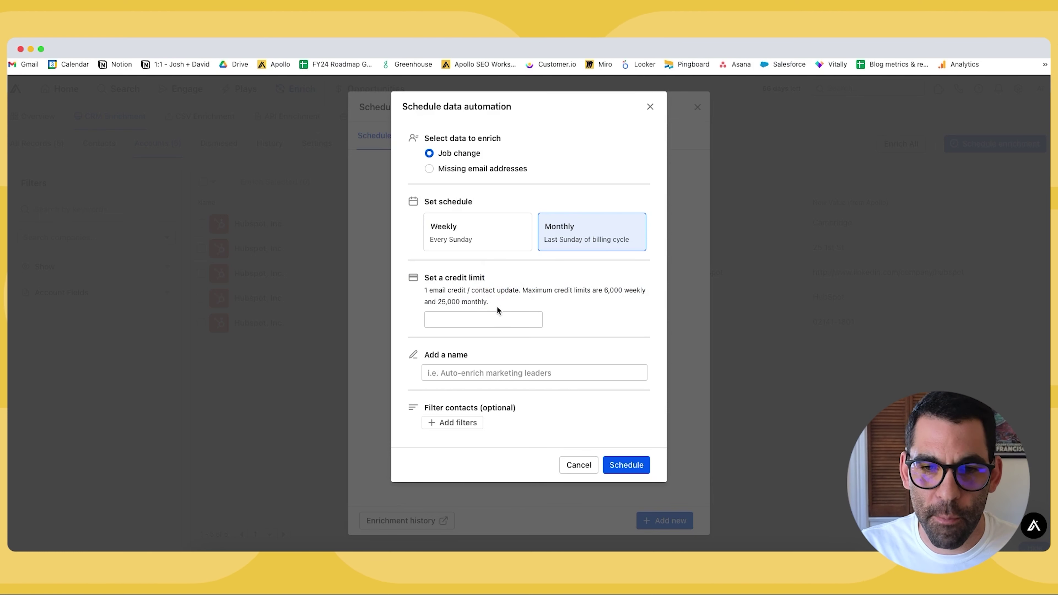
left_click(490, 319)
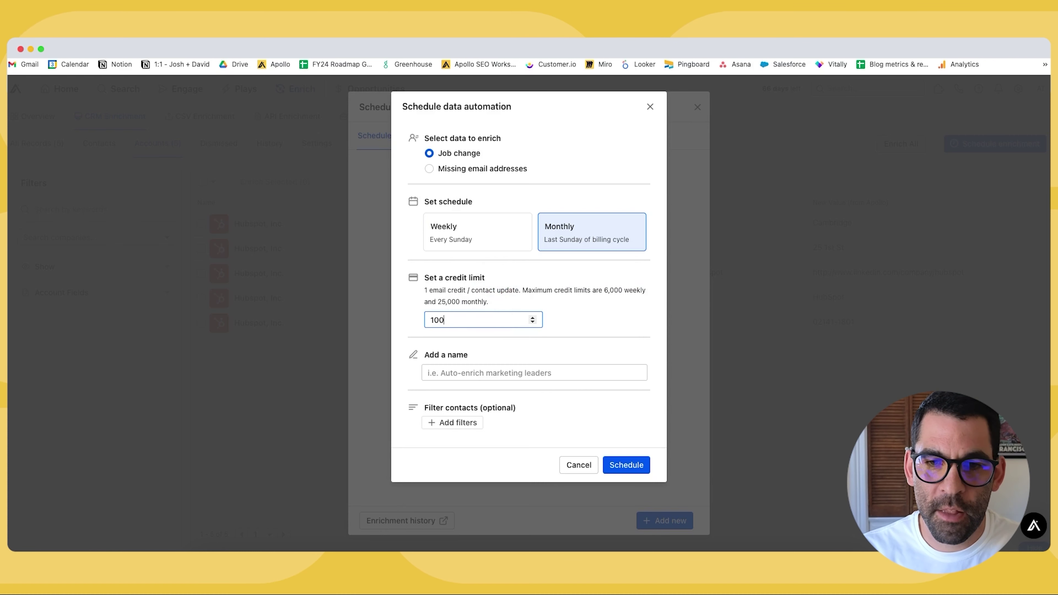
Make it weekly, name it 'Update job changes for personas', and show the contact filters
left_click(483, 227)
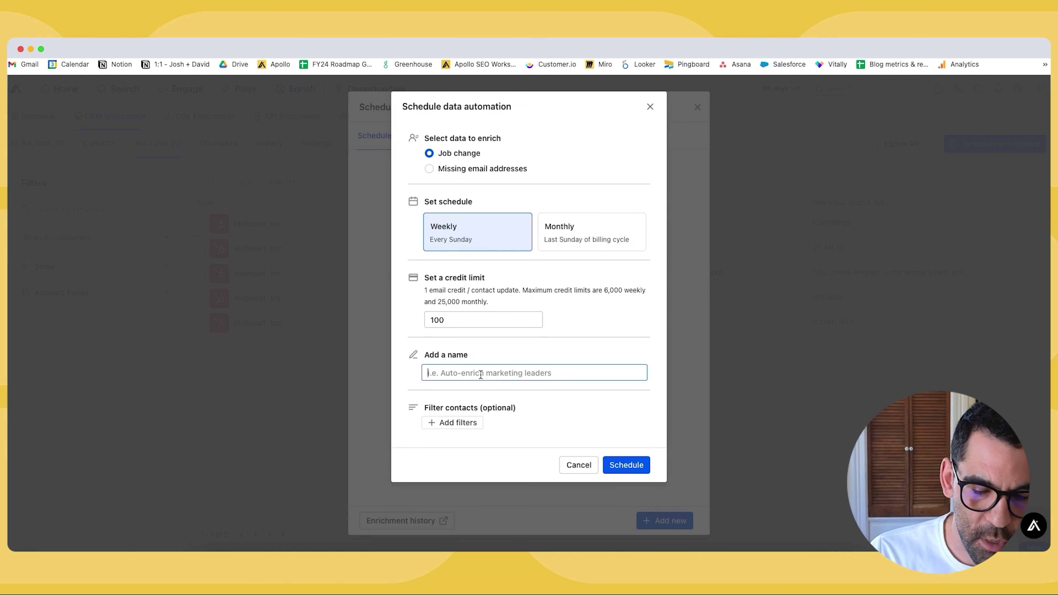
type("Update job chang")
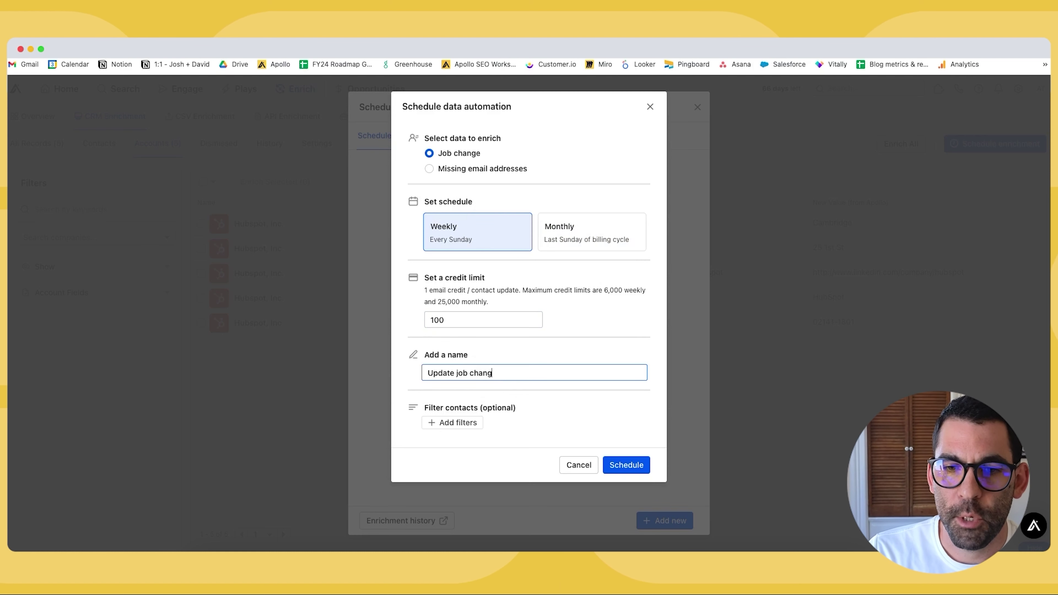
type("es for ")
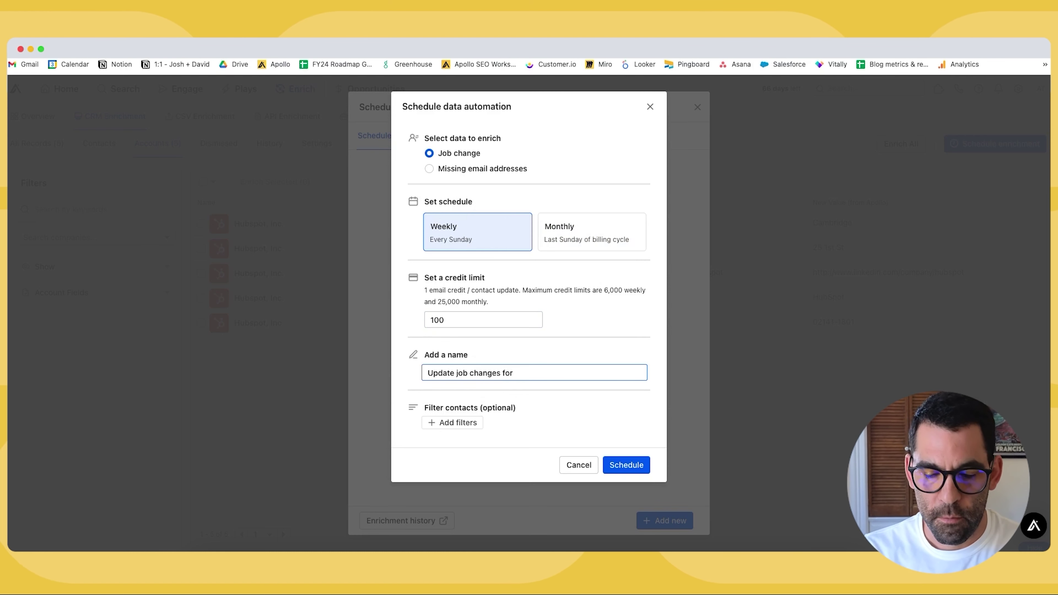
type("personas")
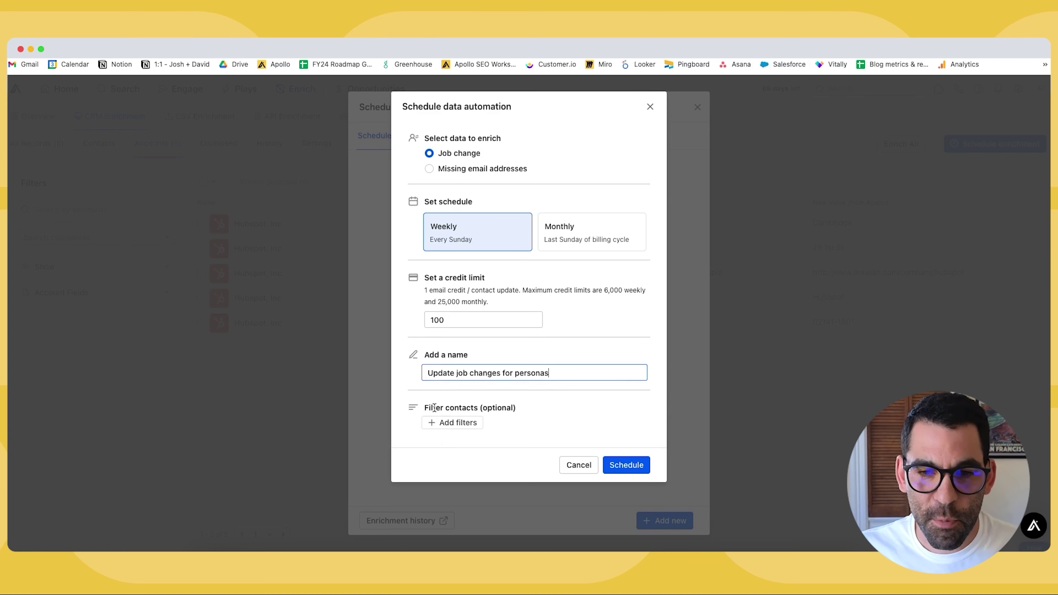
left_click_drag(429, 408, 508, 406)
left_click(539, 409)
left_click(450, 419)
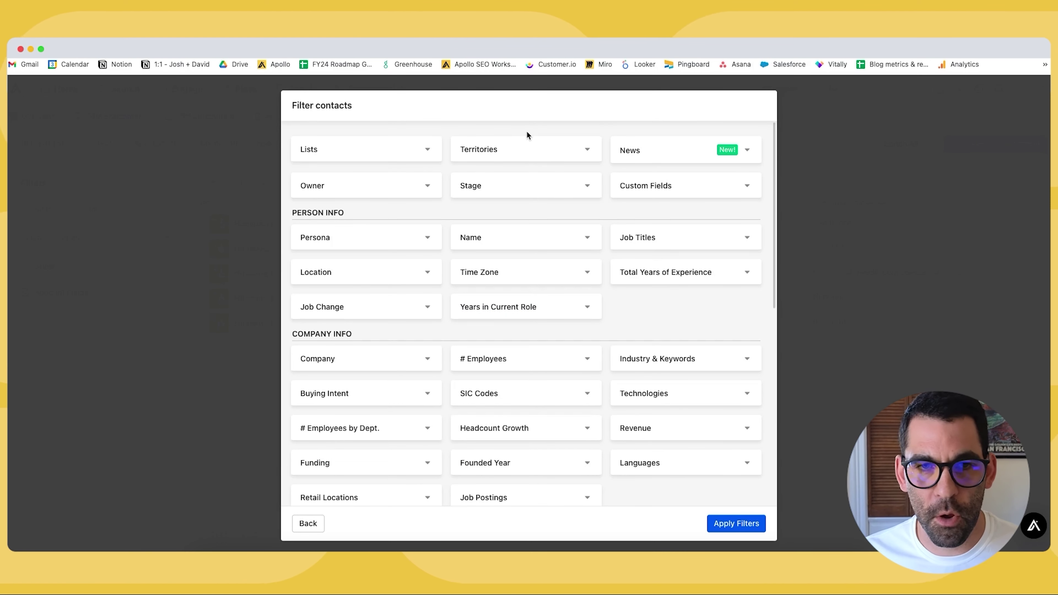
Schedule the 'Update job changes for personas' enrichment, then go Home and open the data health center
left_click(406, 151)
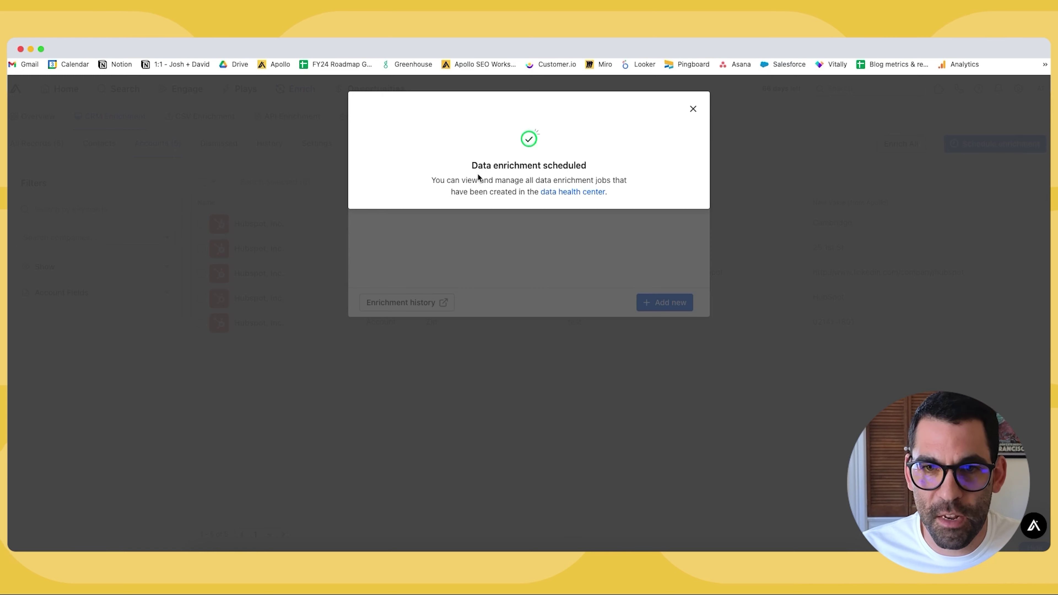
left_click(560, 192)
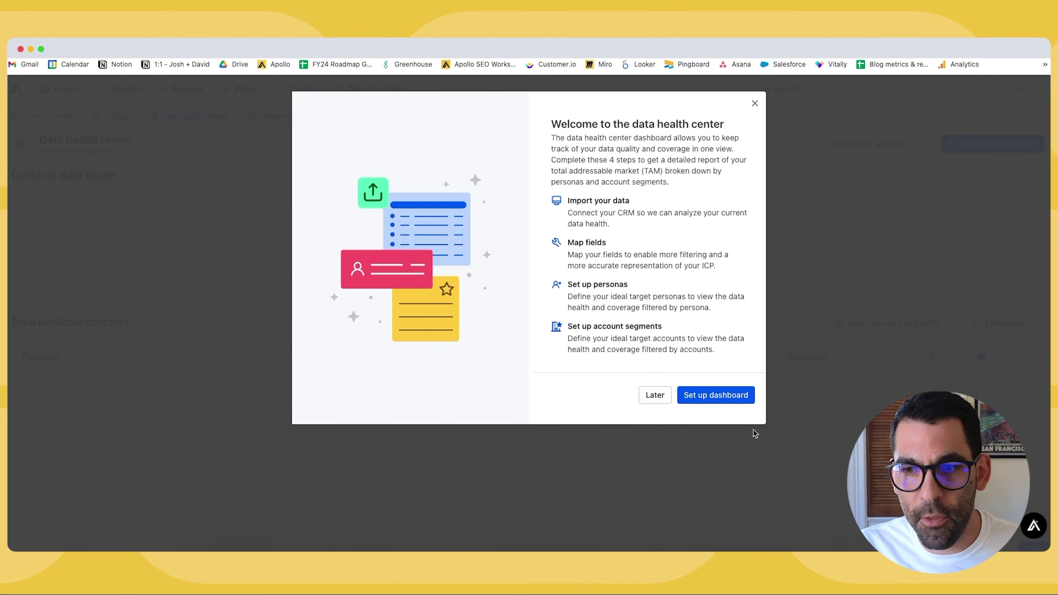
left_click(727, 399)
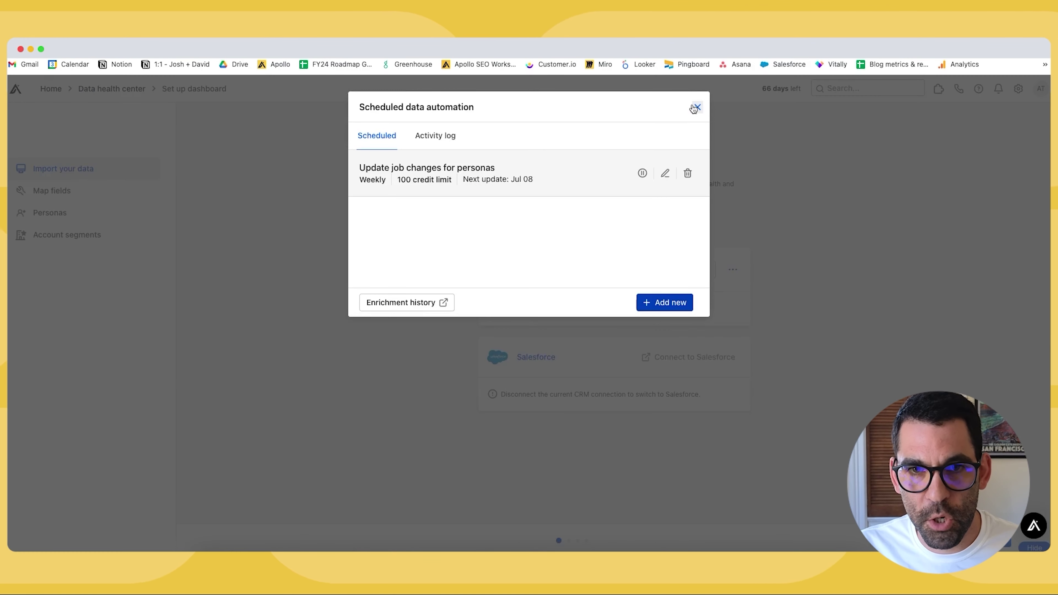
left_click(697, 108)
left_click(50, 88)
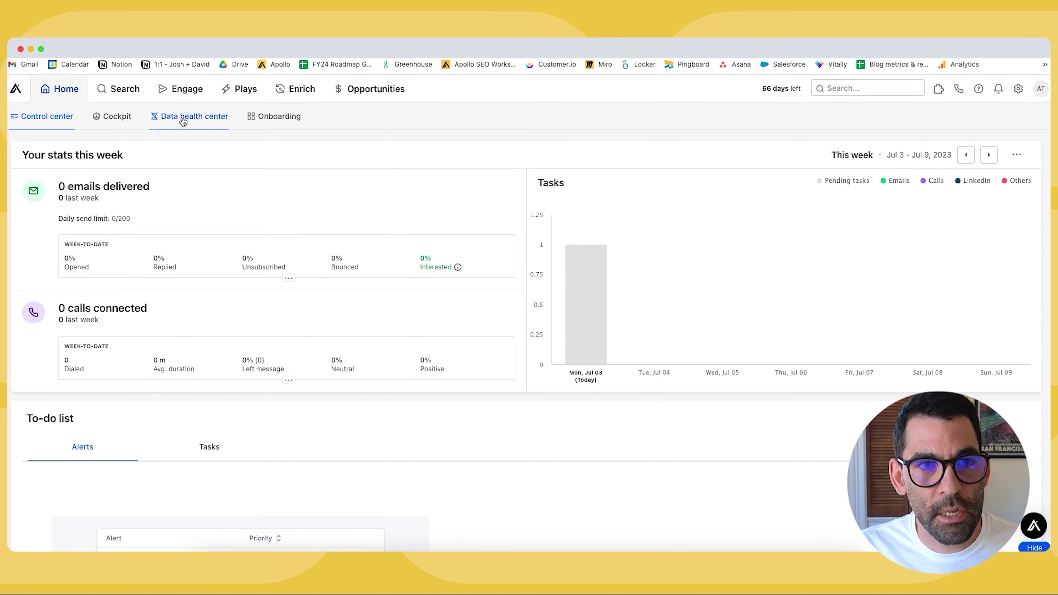
left_click(185, 116)
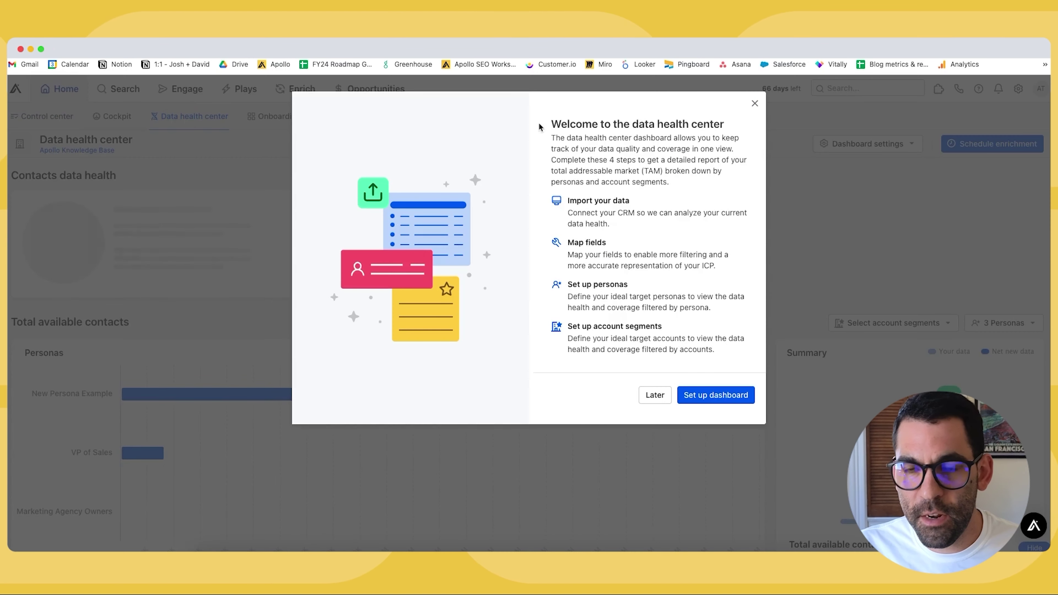
Dismiss the data health center welcome and review the Job changes statistics
left_click_drag(723, 365, 627, 236)
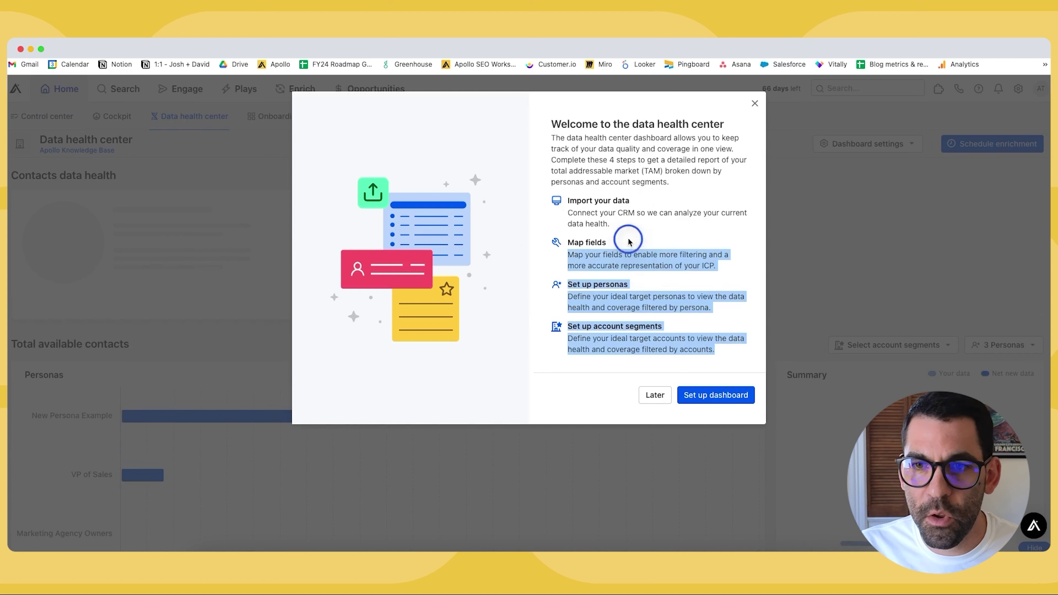
left_click(610, 204)
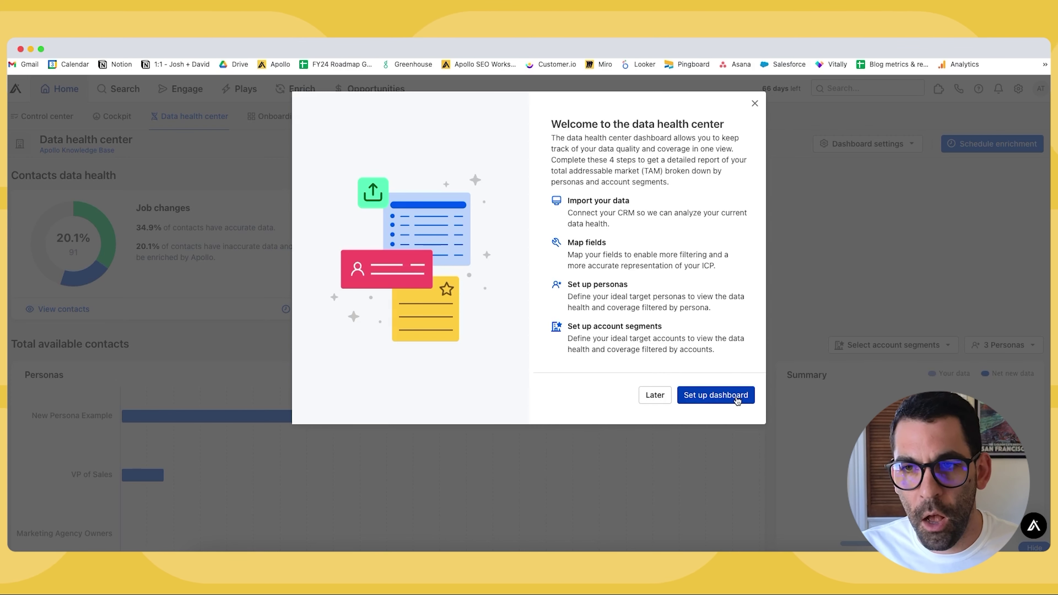
left_click(754, 104)
scroll(519, 243, "down", 2)
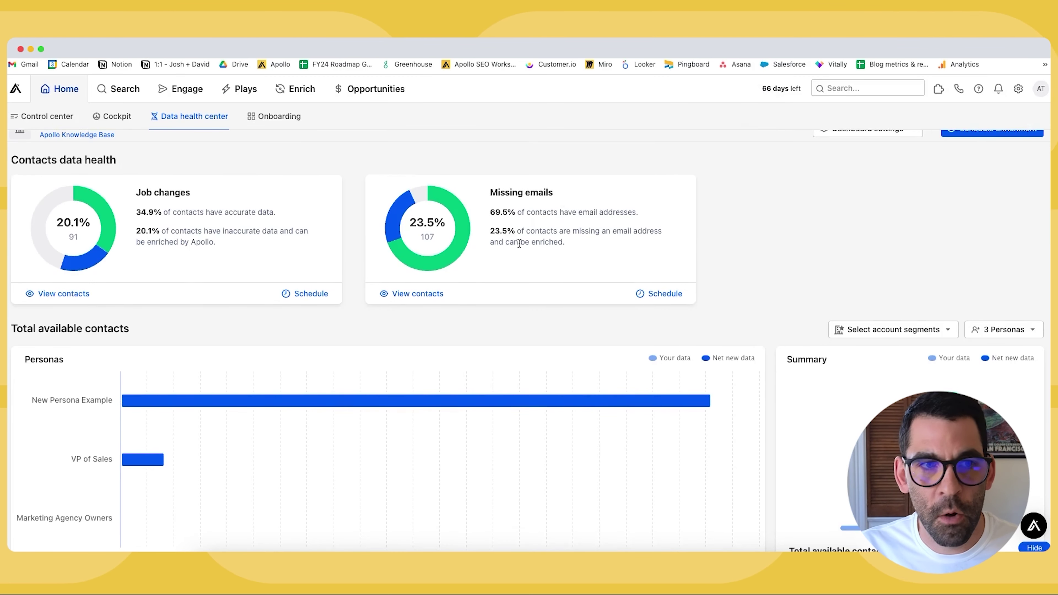
scroll(113, 180, "up", 2)
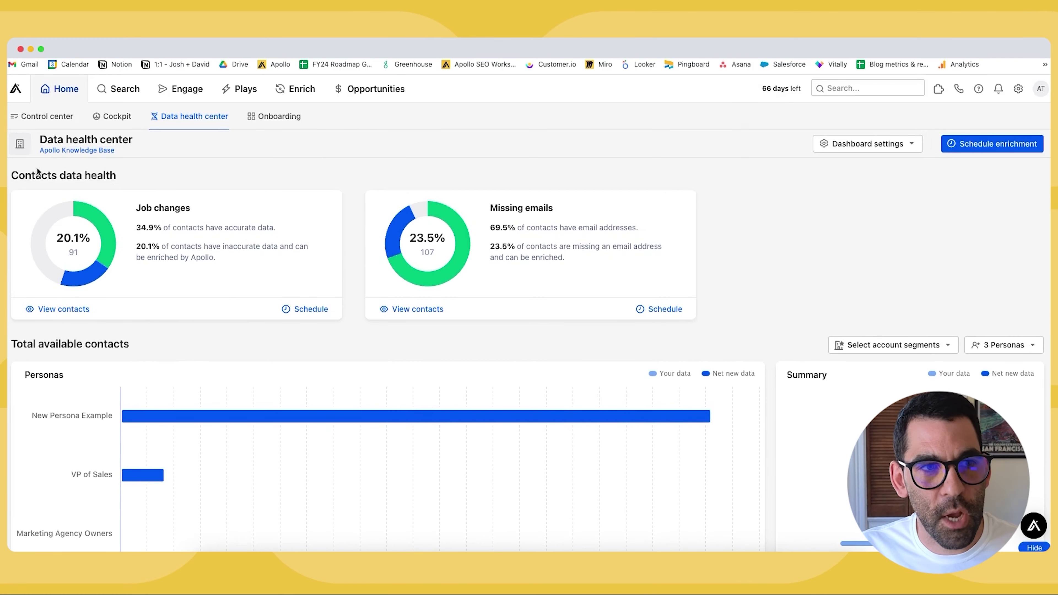
left_click_drag(130, 205, 253, 334)
left_click(264, 347)
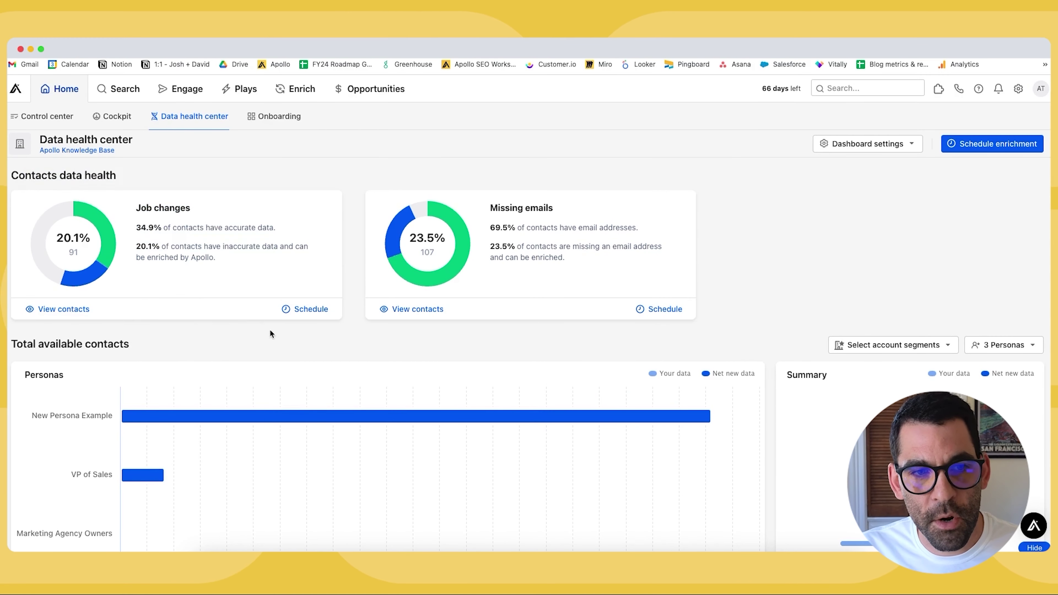
Go to the Enrichment overview and open the CRM records awaiting enrichment
scroll(278, 242, "down", 3)
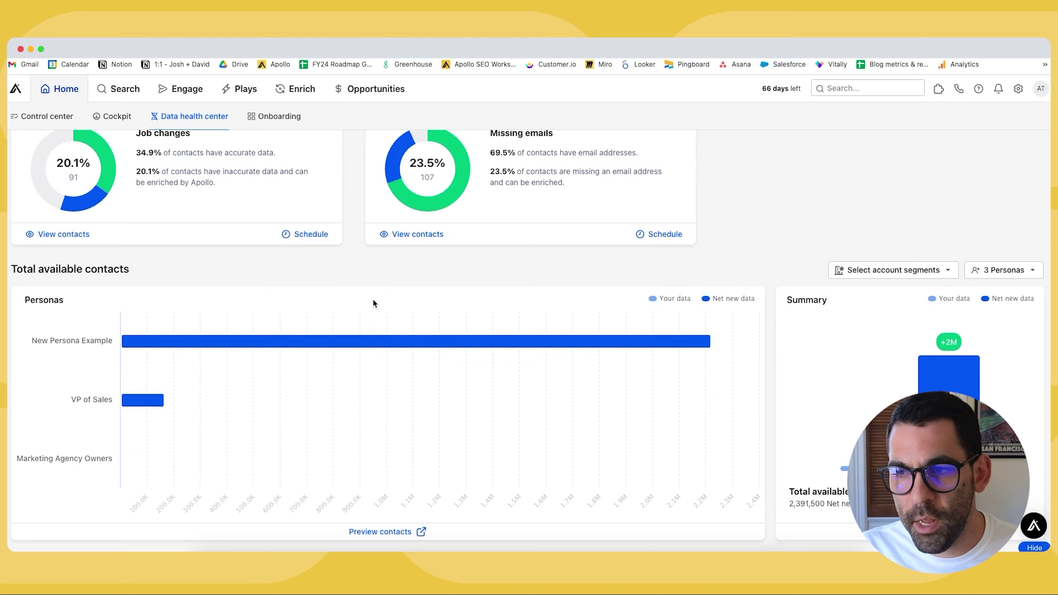
scroll(371, 303, "up", 3)
scroll(655, 388, "down", 3)
scroll(655, 388, "up", 3)
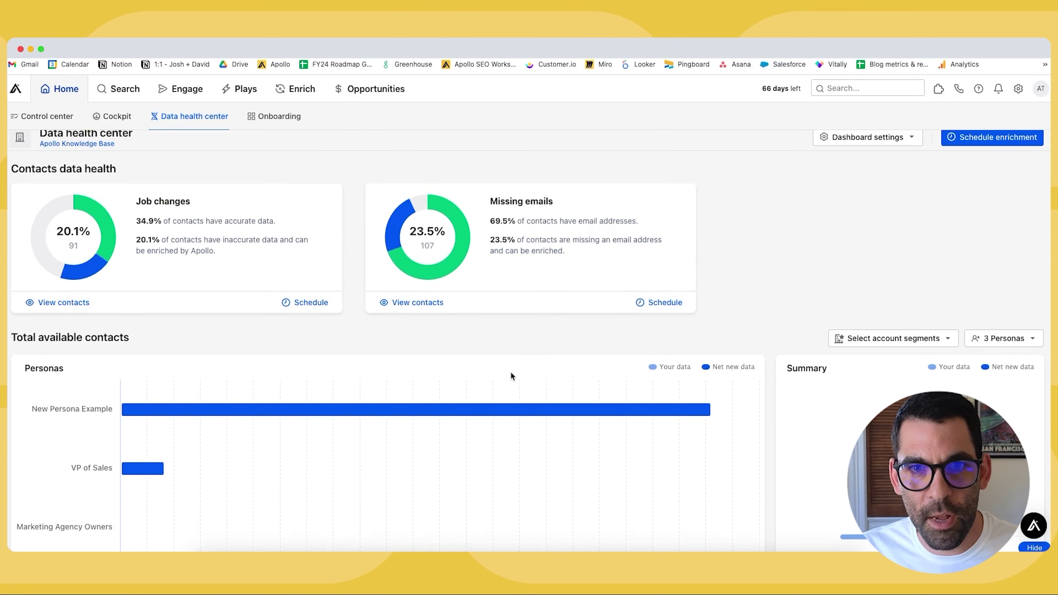
left_click(302, 89)
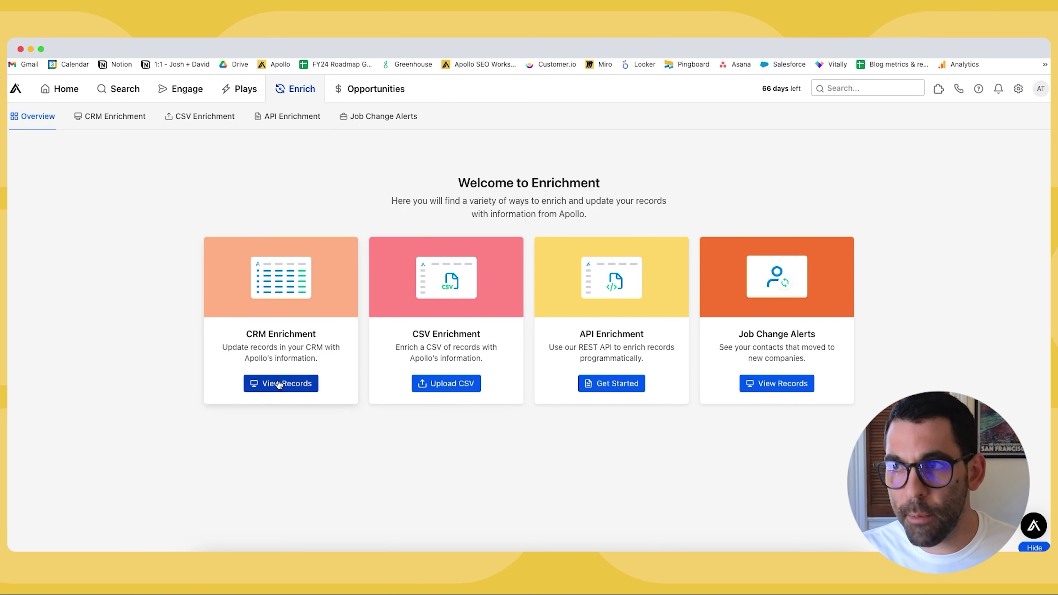
left_click(254, 383)
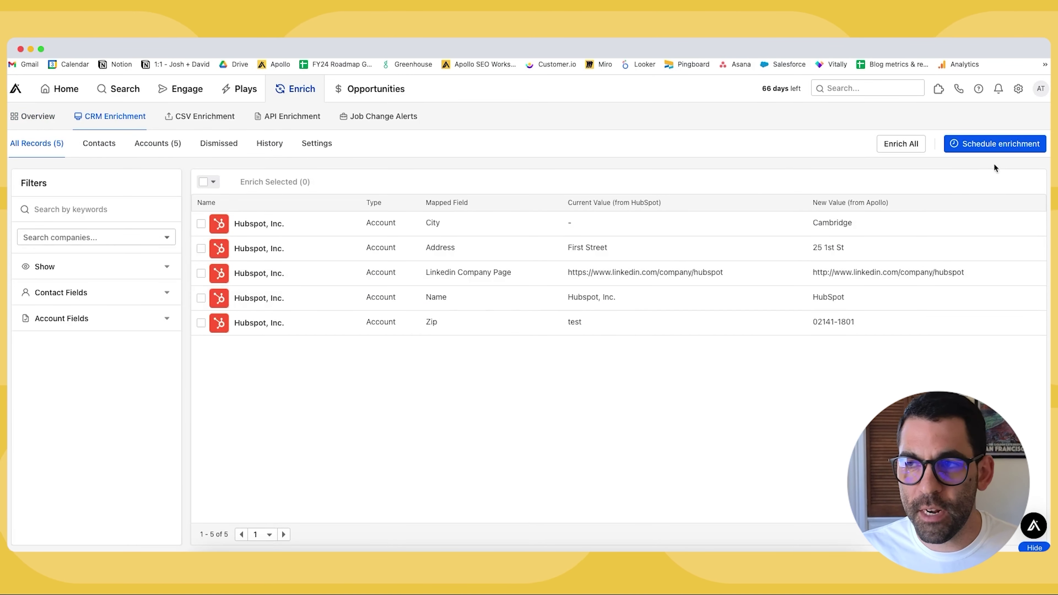
Try a missing-email scheduled enrichment and Enrich All, cancelling both without changes
left_click(981, 144)
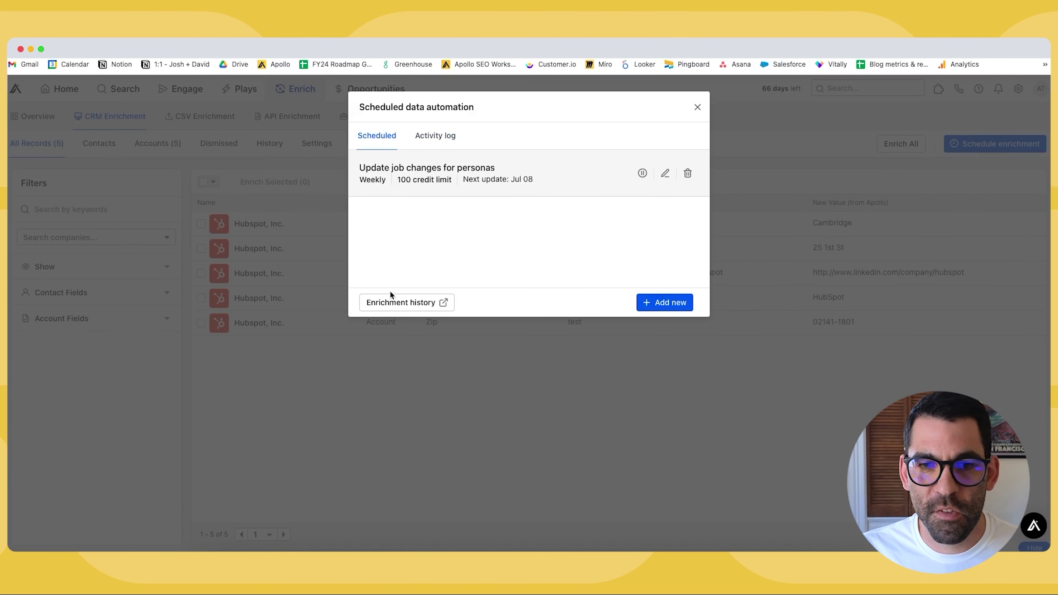
left_click(667, 303)
left_click(501, 174)
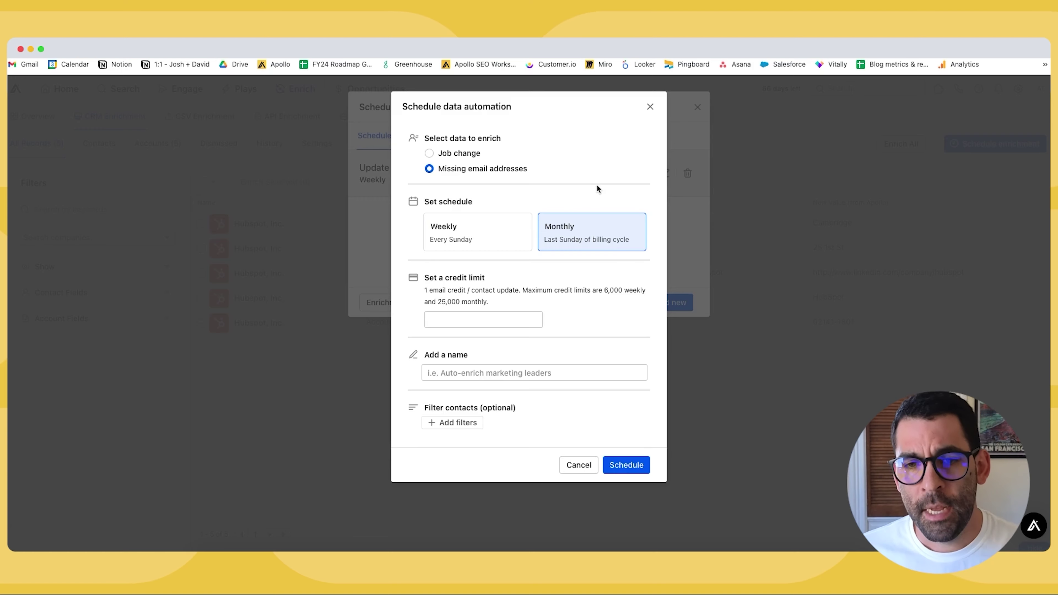
left_click(650, 107)
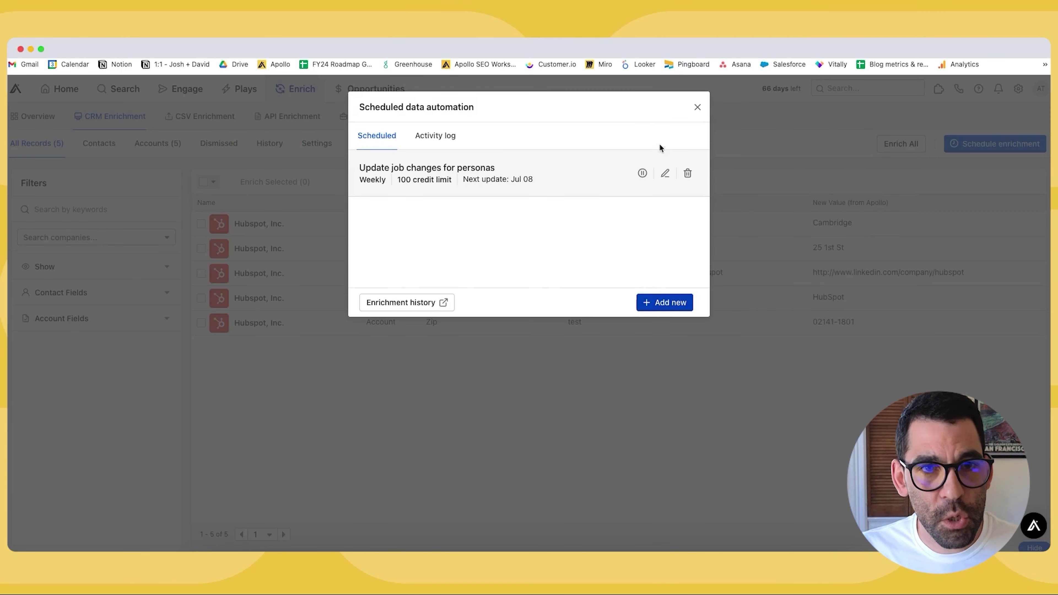
left_click(697, 107)
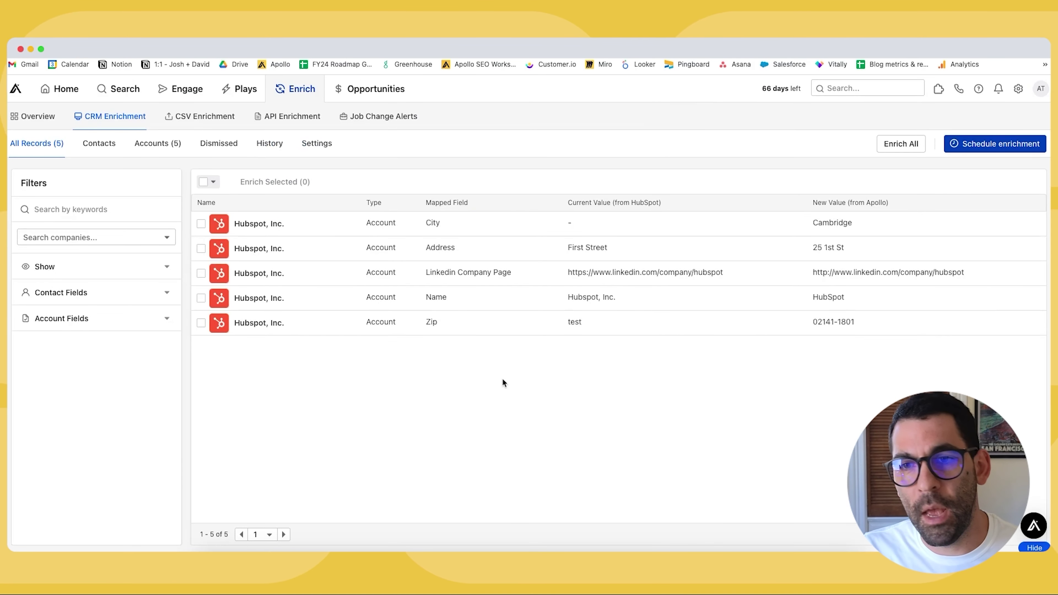
left_click(901, 144)
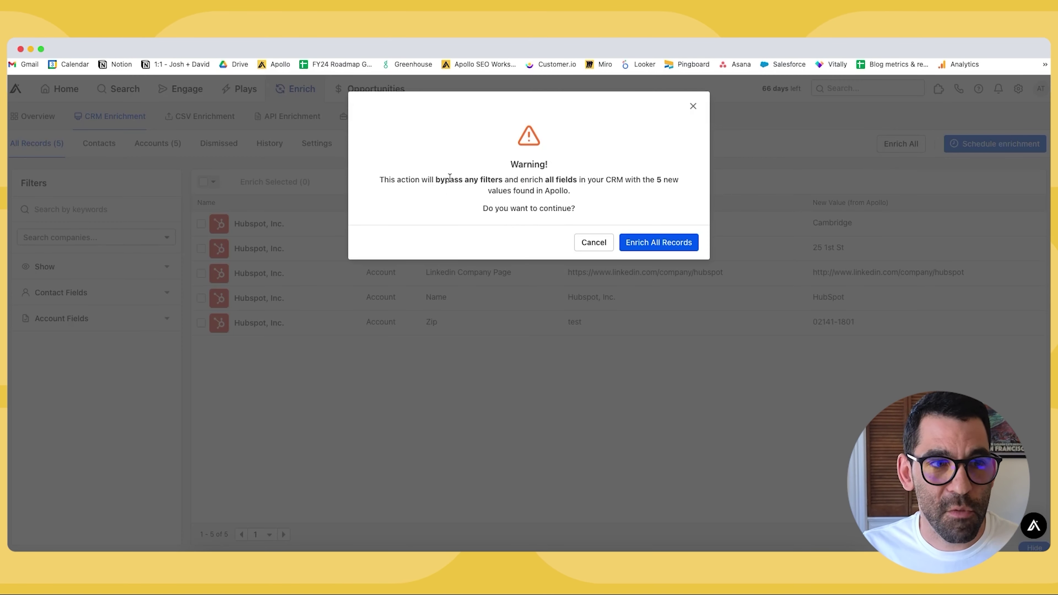
left_click(693, 106)
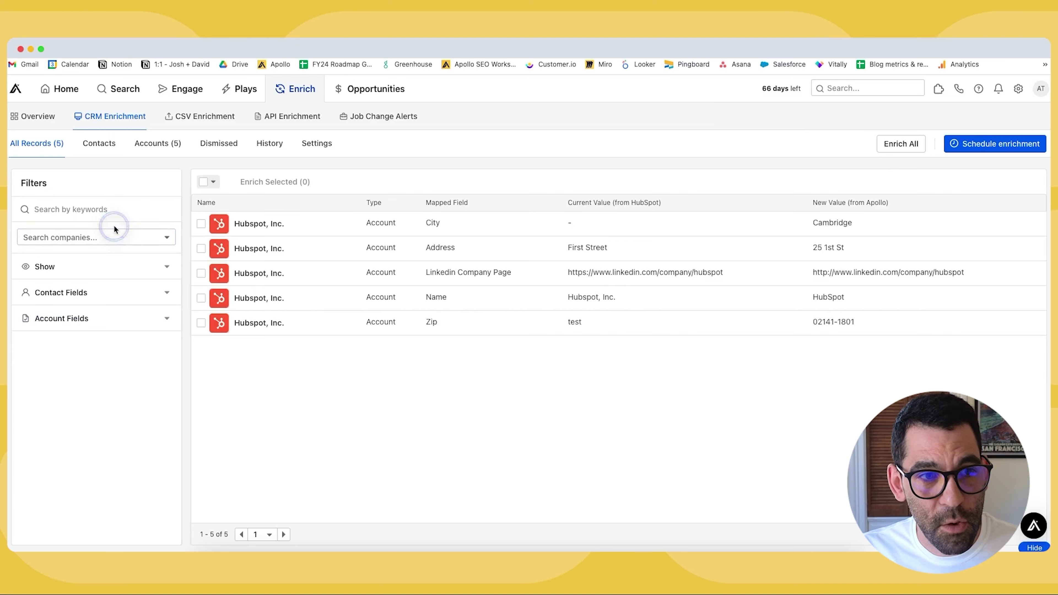
Switch the CRM records to Contacts and filter to Missing Values in CRM
left_click(108, 237)
left_click(132, 208)
left_click(53, 380)
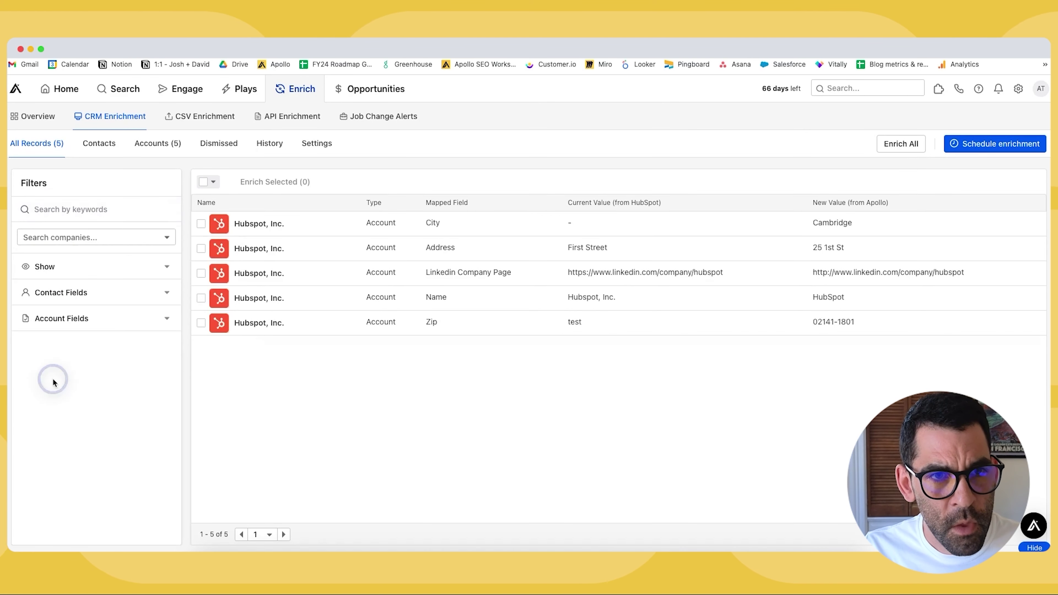
left_click(96, 268)
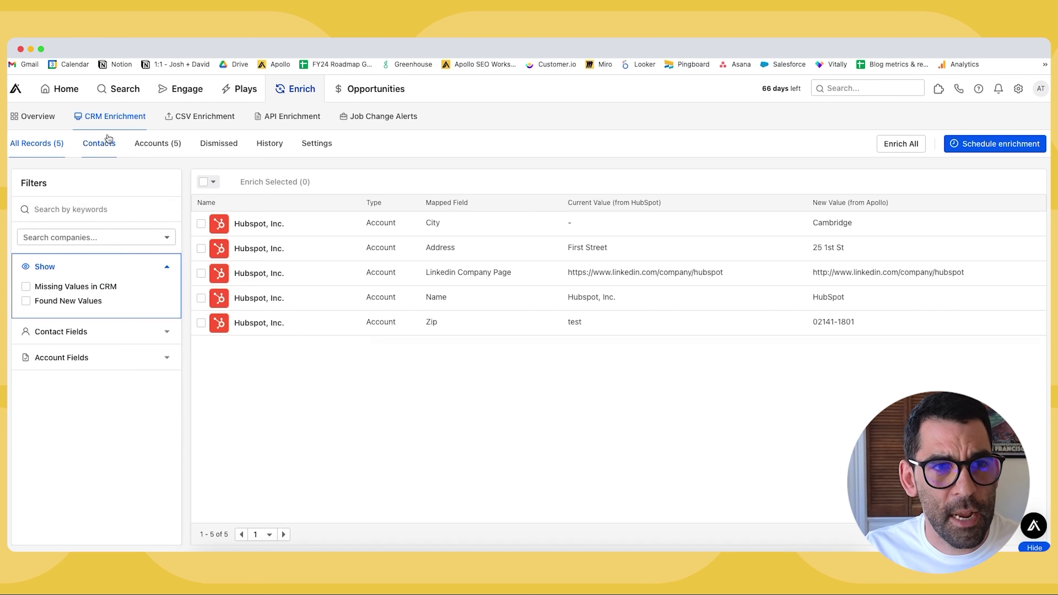
left_click(111, 151)
left_click(46, 287)
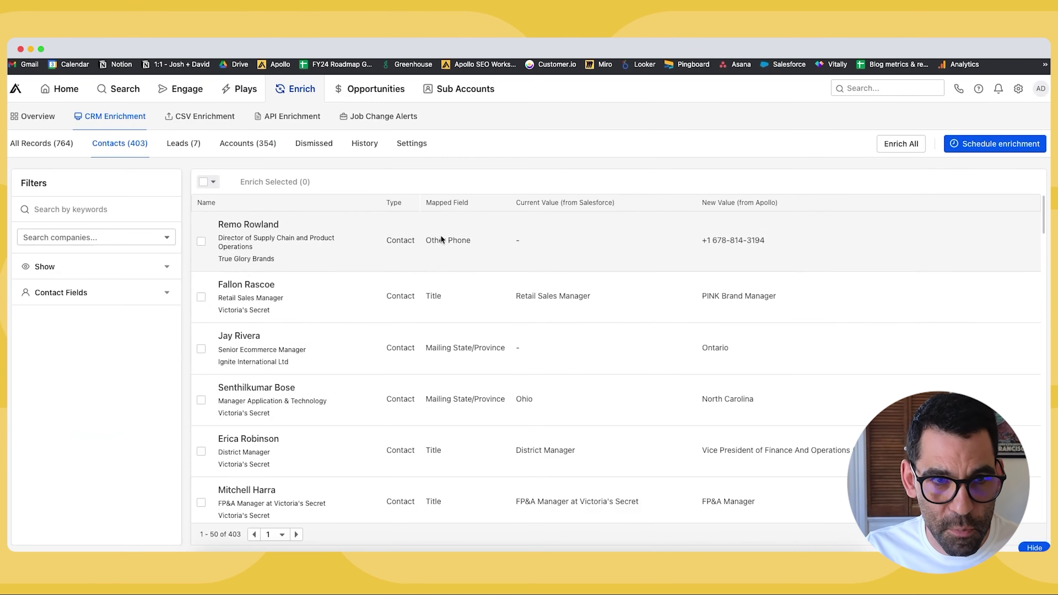
Reapply the Missing Values in CRM filter and select all 18 contacts
left_click(106, 237)
left_click(135, 143)
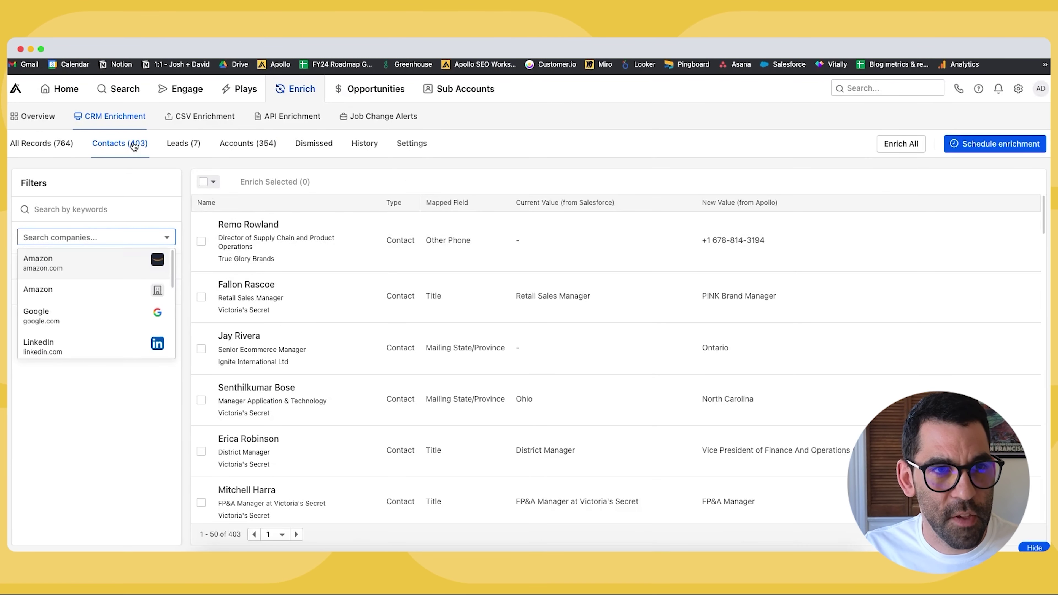
left_click(92, 271)
left_click(93, 271)
left_click(100, 269)
left_click(74, 282)
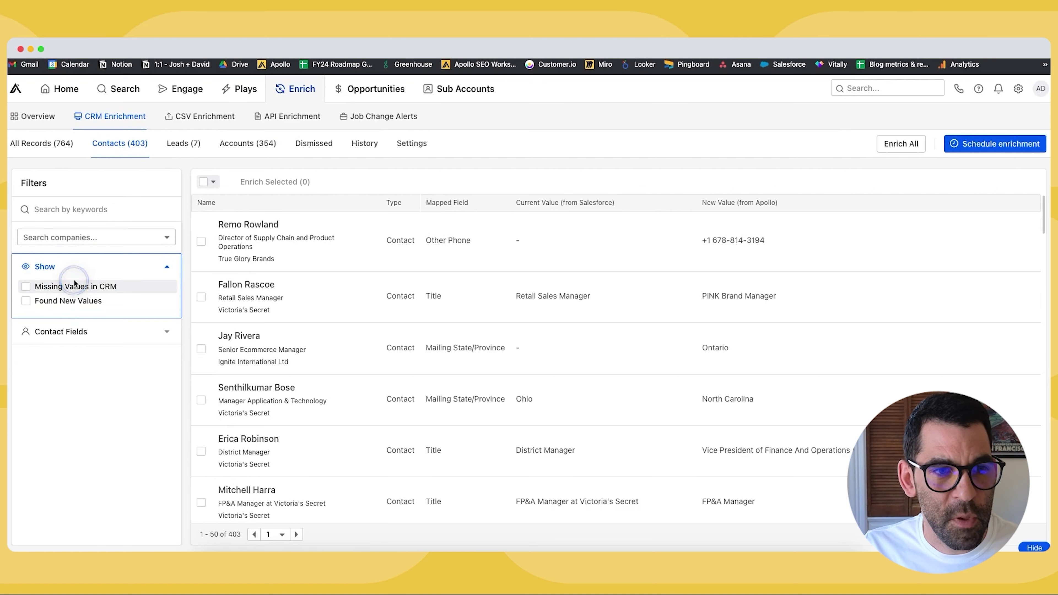
left_click(110, 287)
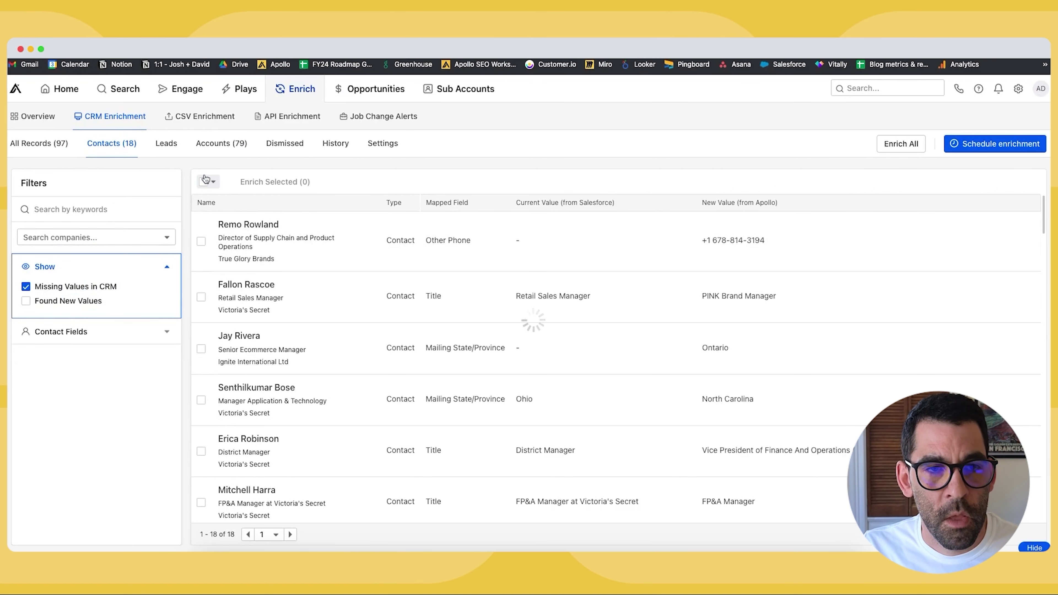
left_click(208, 182)
left_click(261, 273)
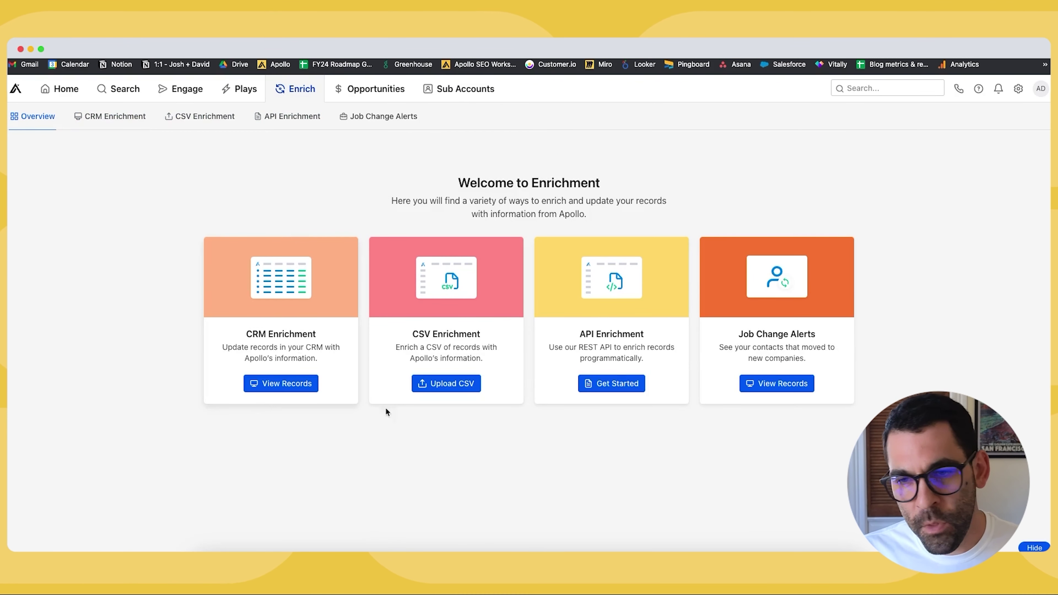
Open CSV Enrichment via the Enrichment overview to choose People or Companies enrichment
left_click(434, 385)
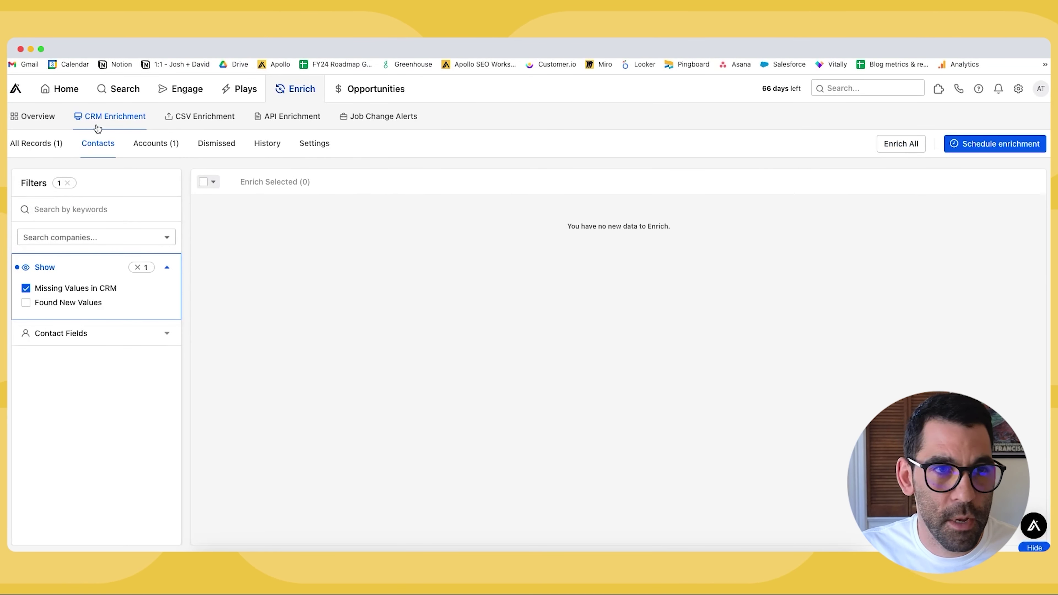
left_click(39, 117)
left_click(471, 355)
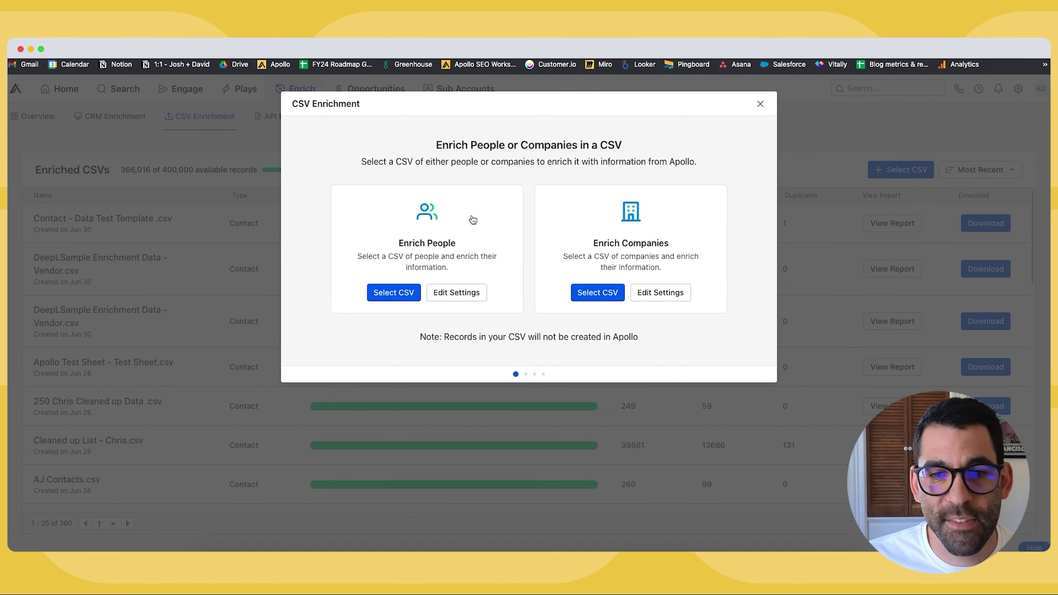
Add Person Linkedin Url and Title to the contact CSV enrichment fields and save the settings
left_click(441, 287)
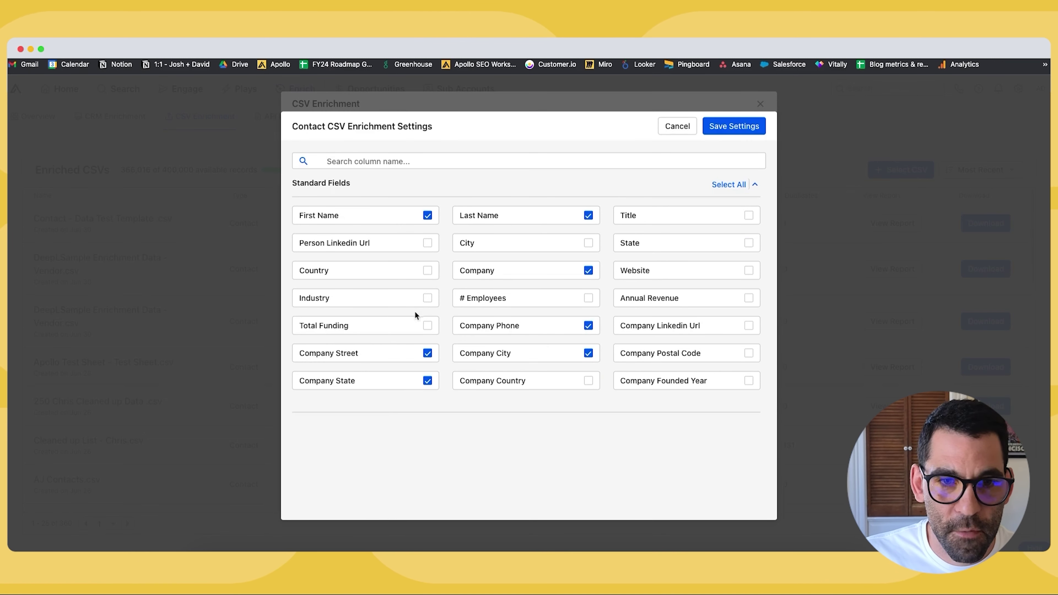
left_click(376, 247)
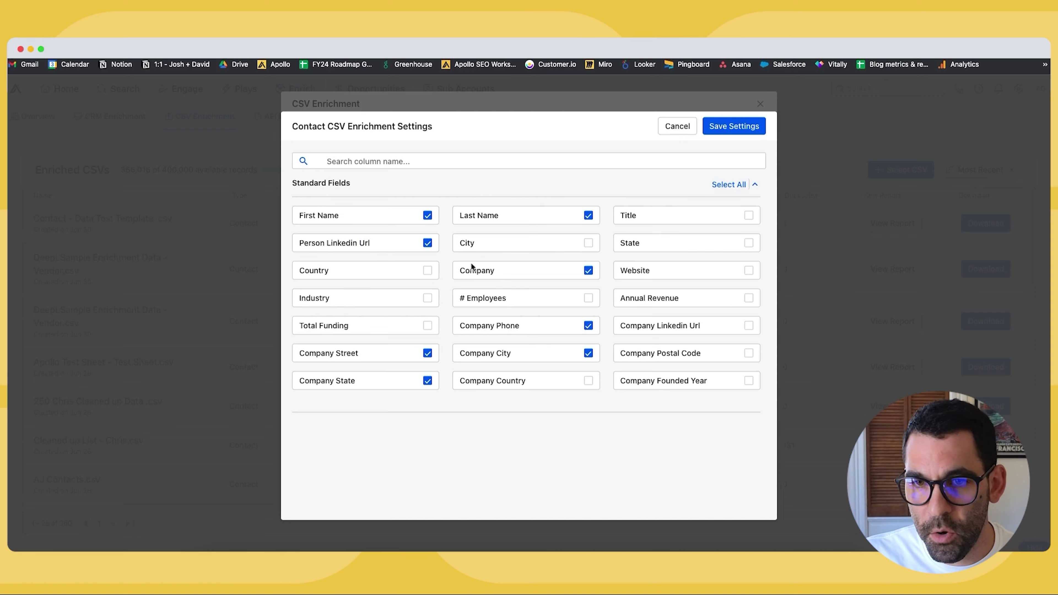
left_click(690, 215)
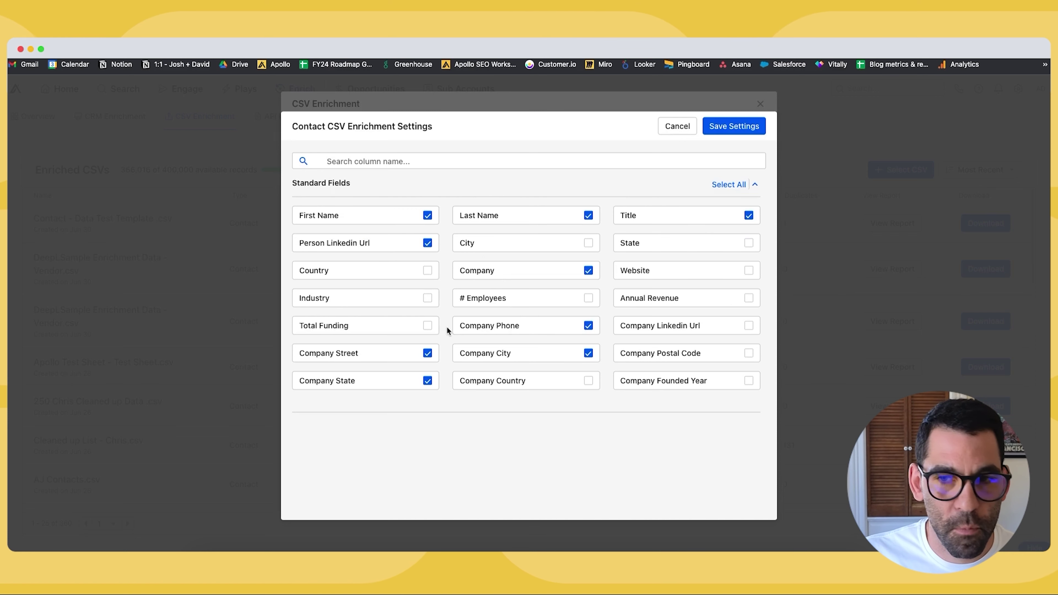
left_click(737, 126)
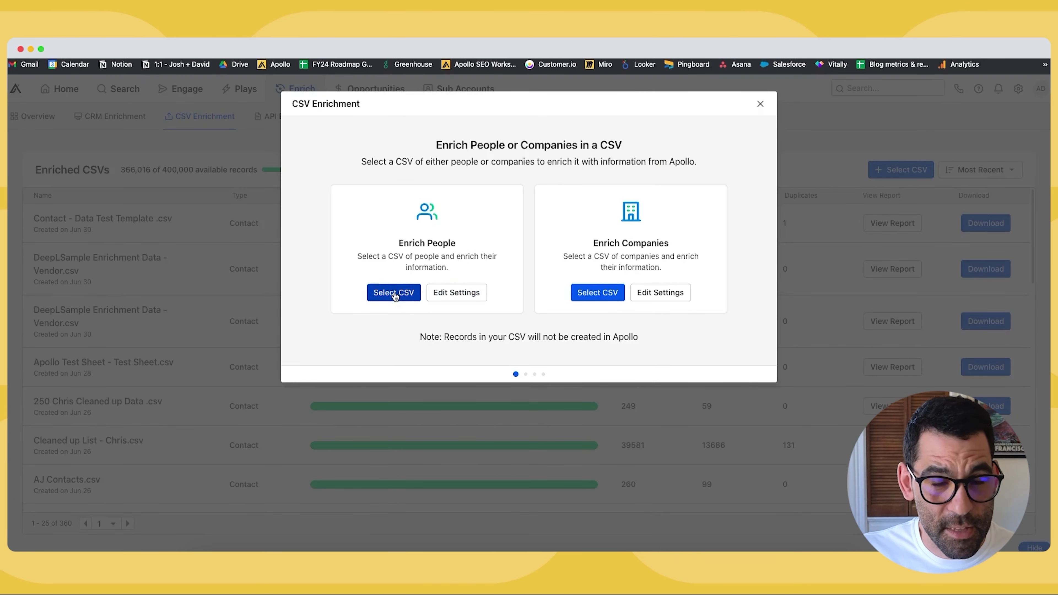
left_click(394, 293)
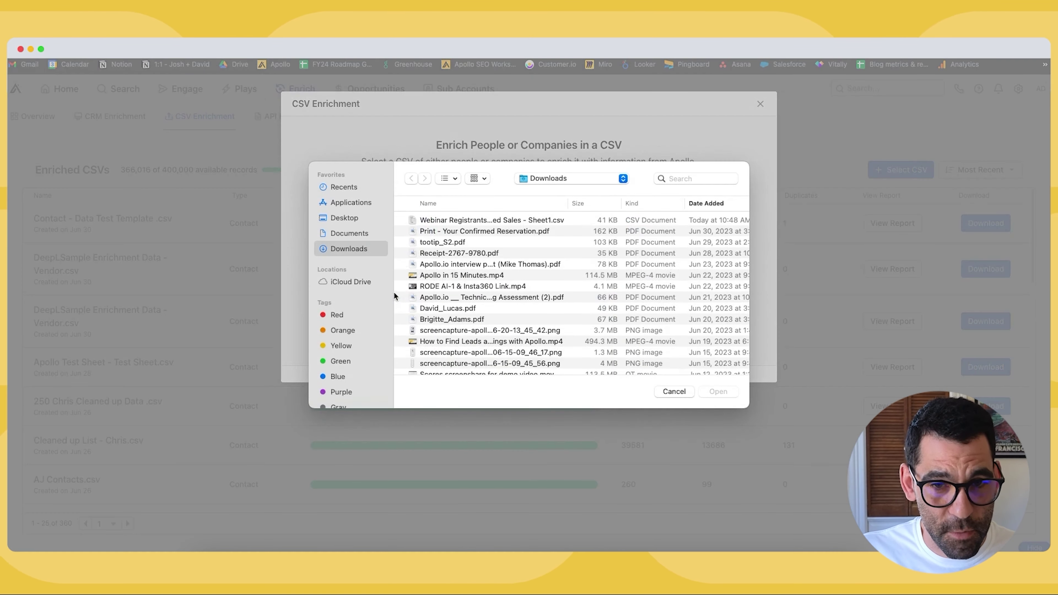
Upload the 565-row Webinar Registrants CSV from Downloads and review its column mapping
double_click(461, 220)
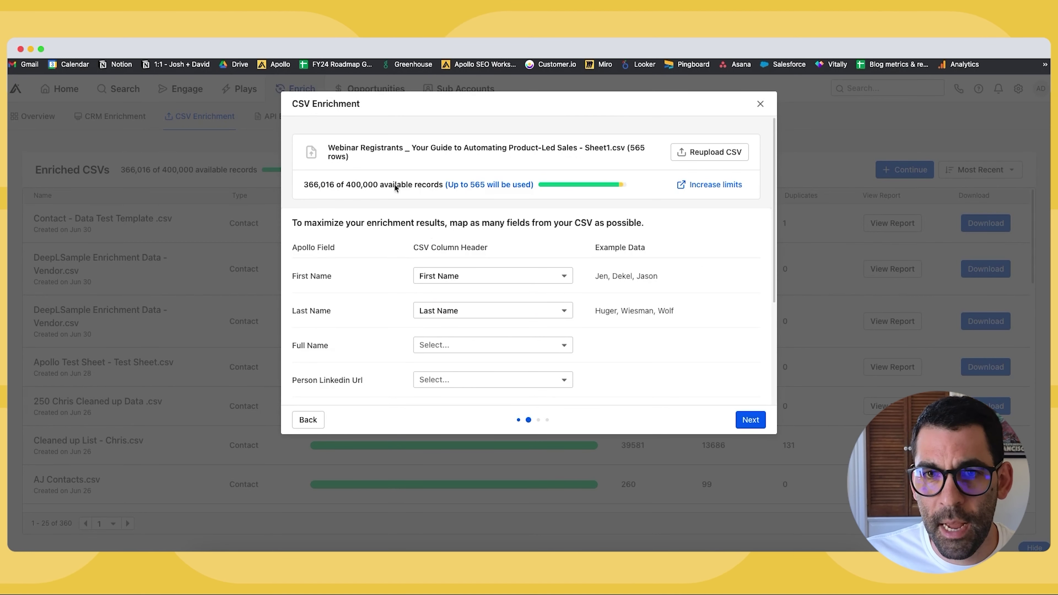
left_click(653, 149)
left_click_drag(652, 150, 624, 160)
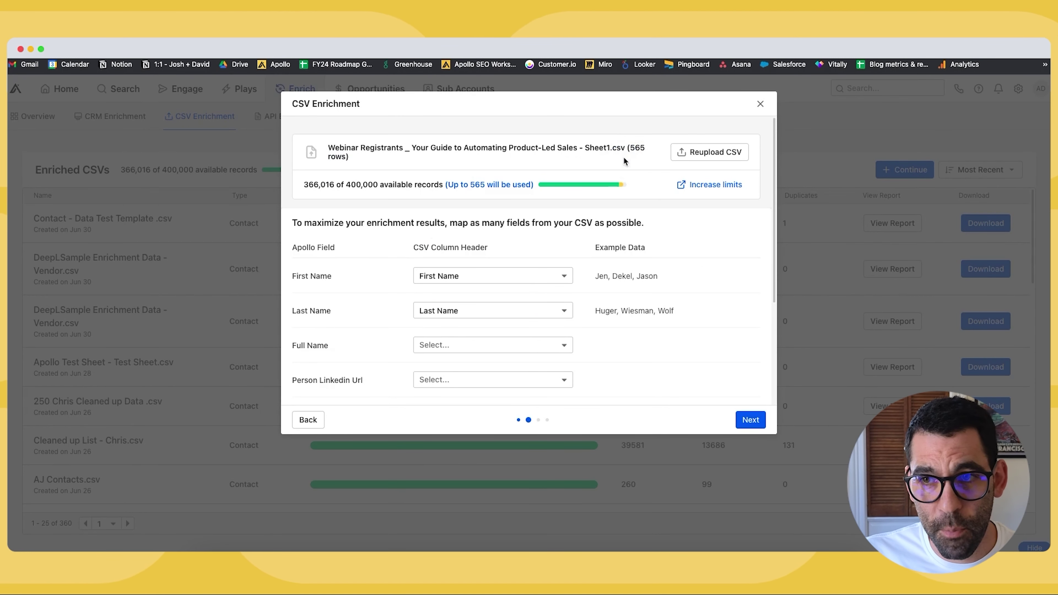
scroll(494, 232, "down", 3)
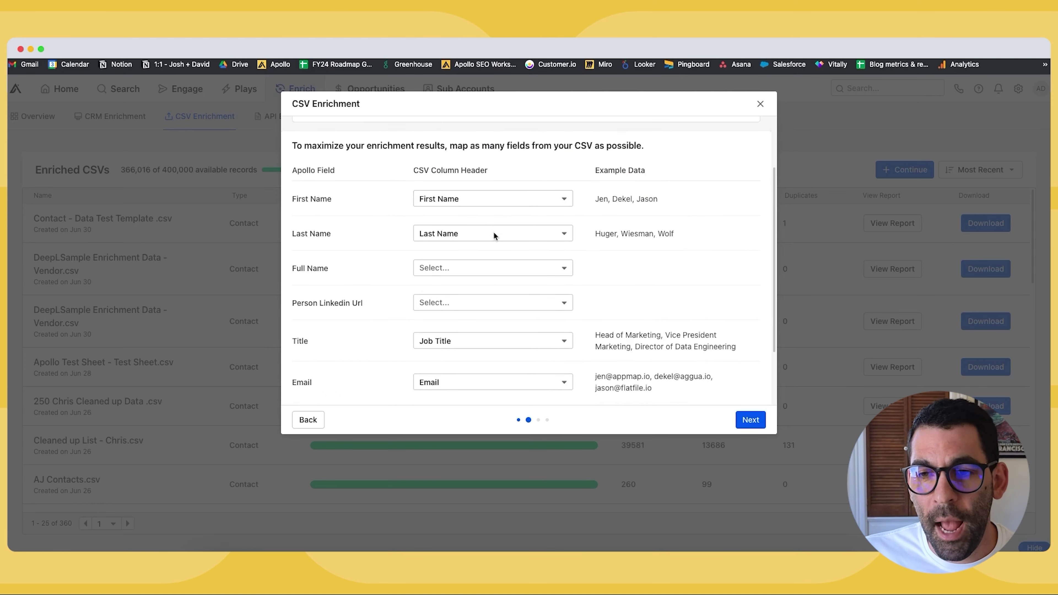
left_click_drag(406, 171, 503, 180)
left_click(338, 166)
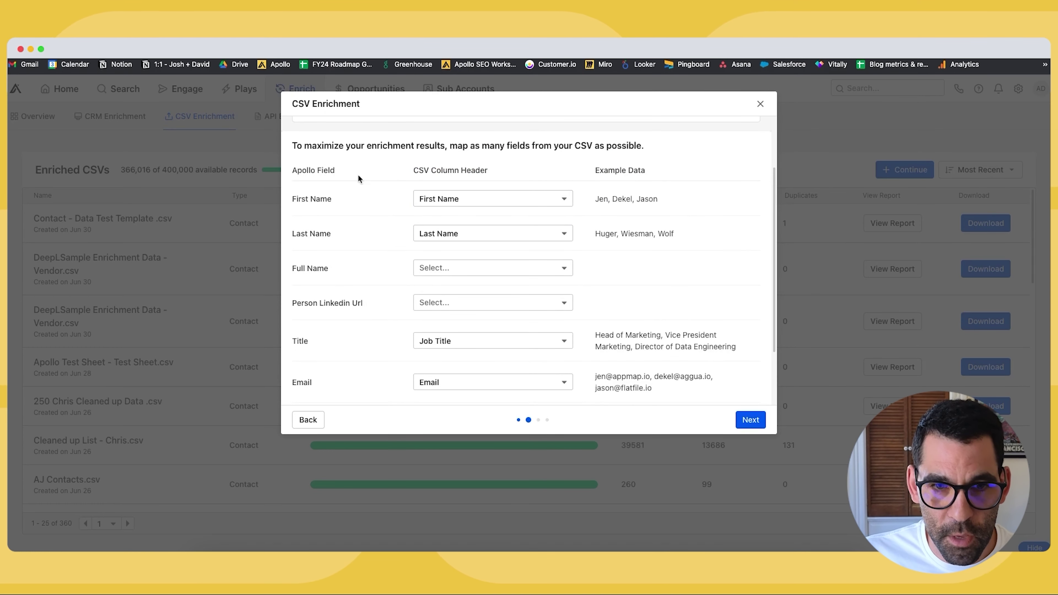
scroll(360, 179, "down", 2)
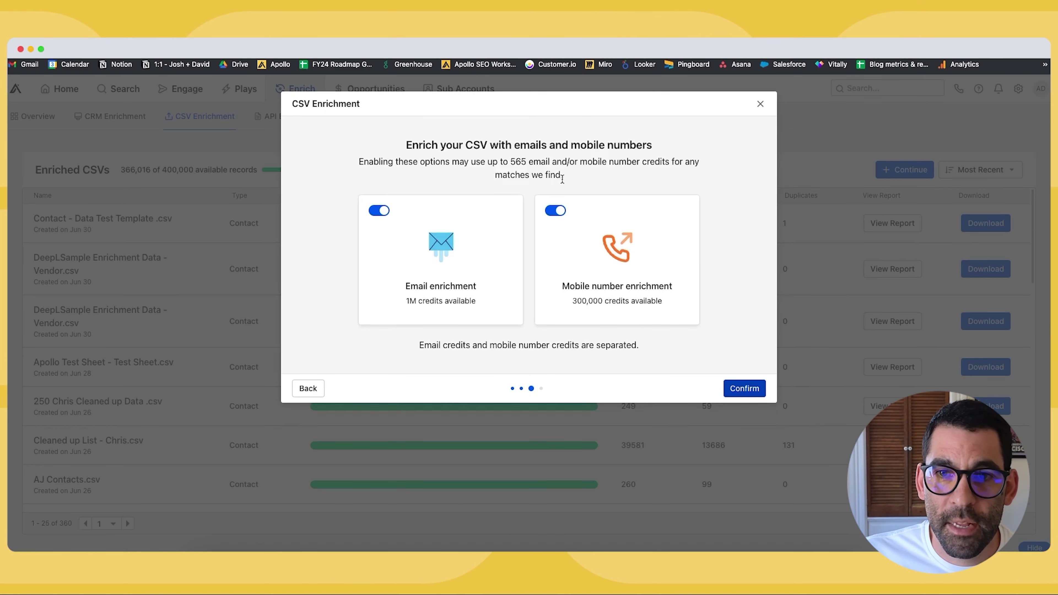
Enrich the webinar CSV with emails and mobile numbers, matching 483 of 565 records
left_click_drag(568, 208, 416, 147)
left_click(544, 232)
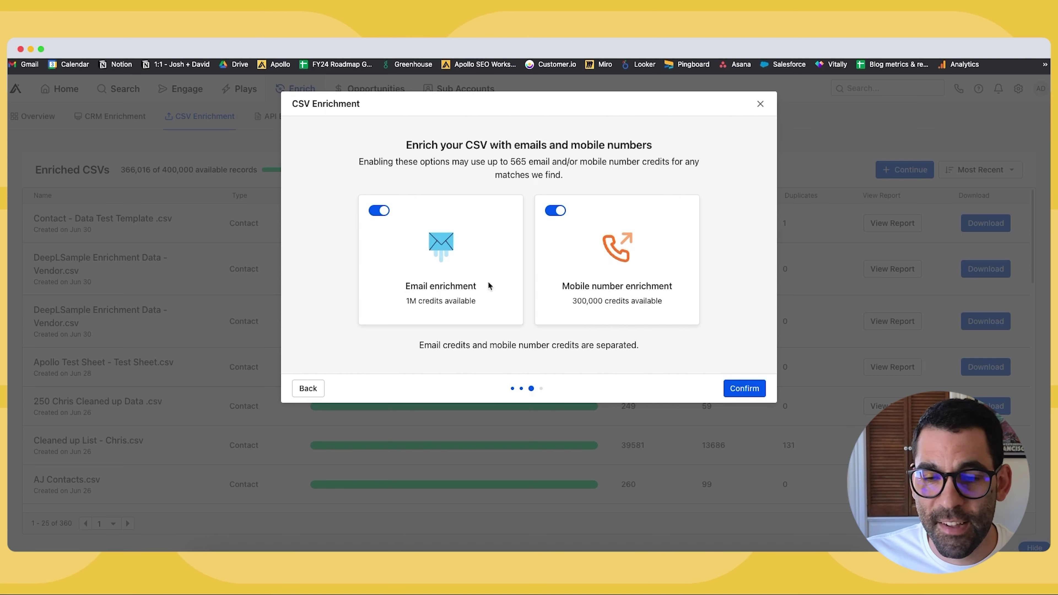
left_click(729, 395)
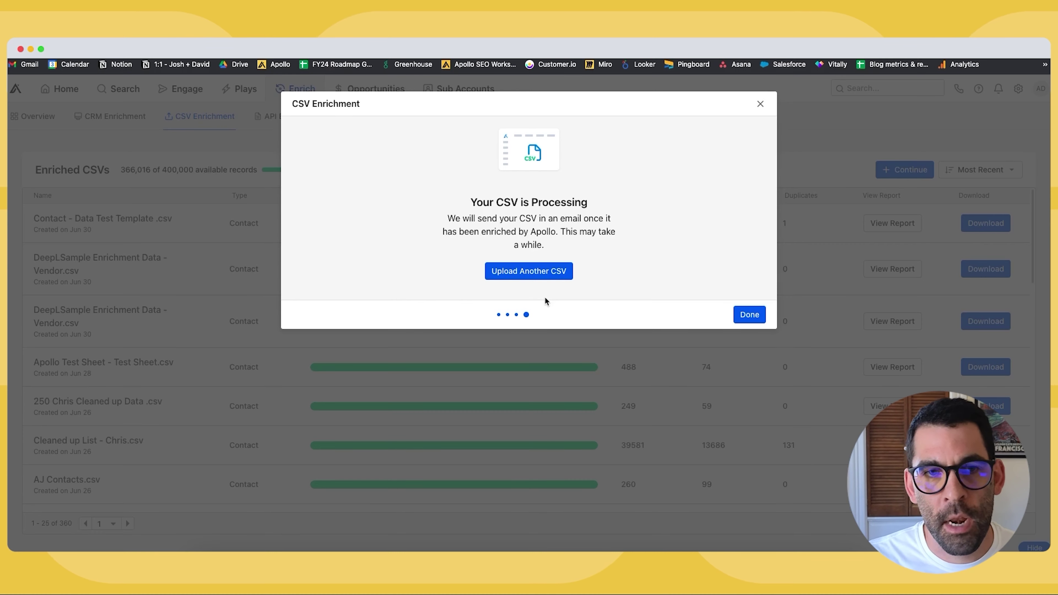
left_click(750, 314)
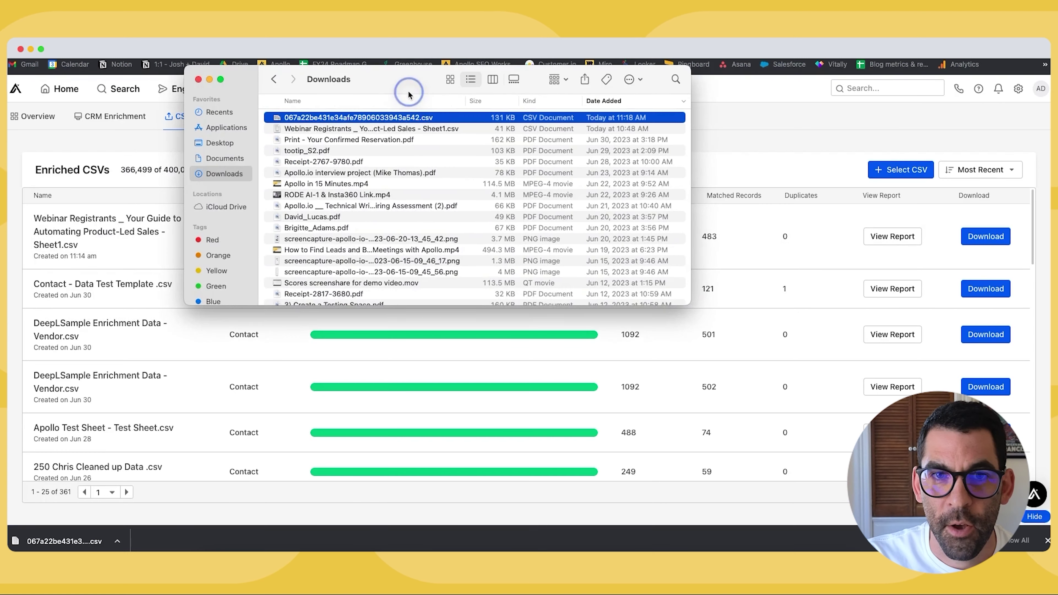
Open the webinar registrants CSV in Numbers and inspect its Company name column
double_click(335, 129)
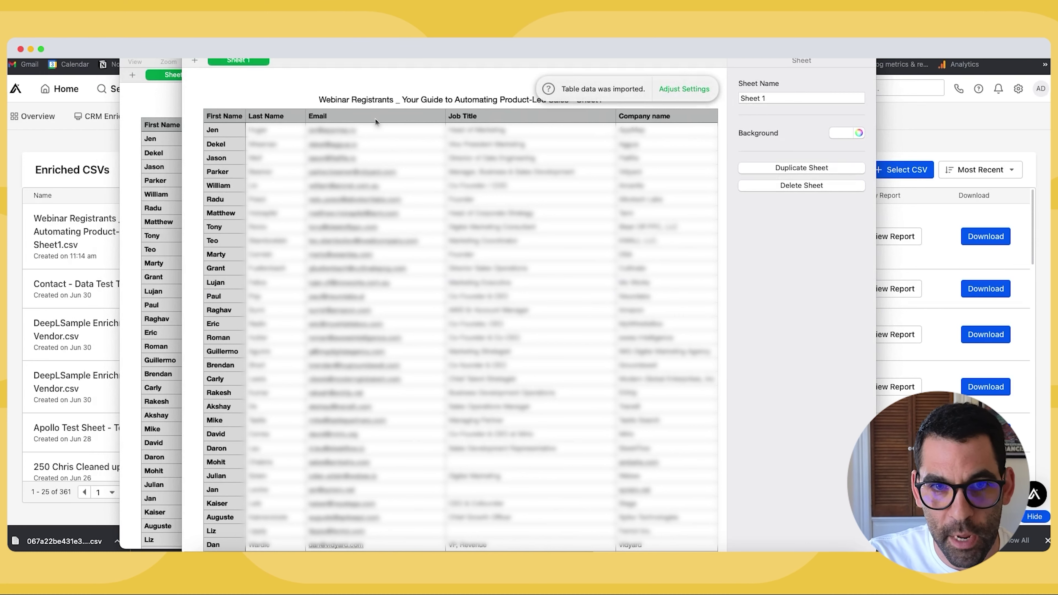
left_click(490, 114)
left_click(650, 116)
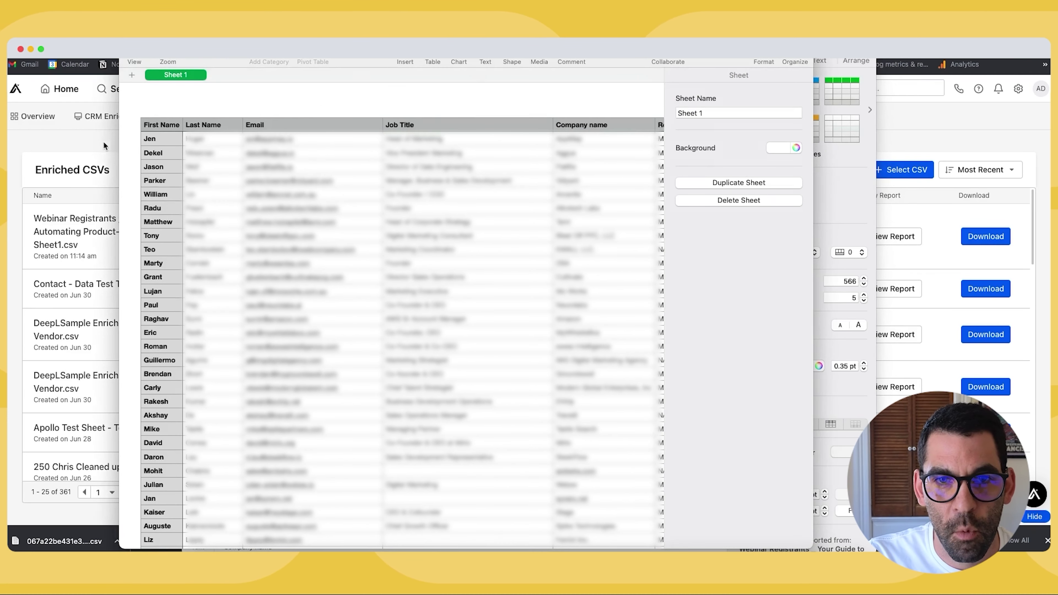
left_click(104, 145)
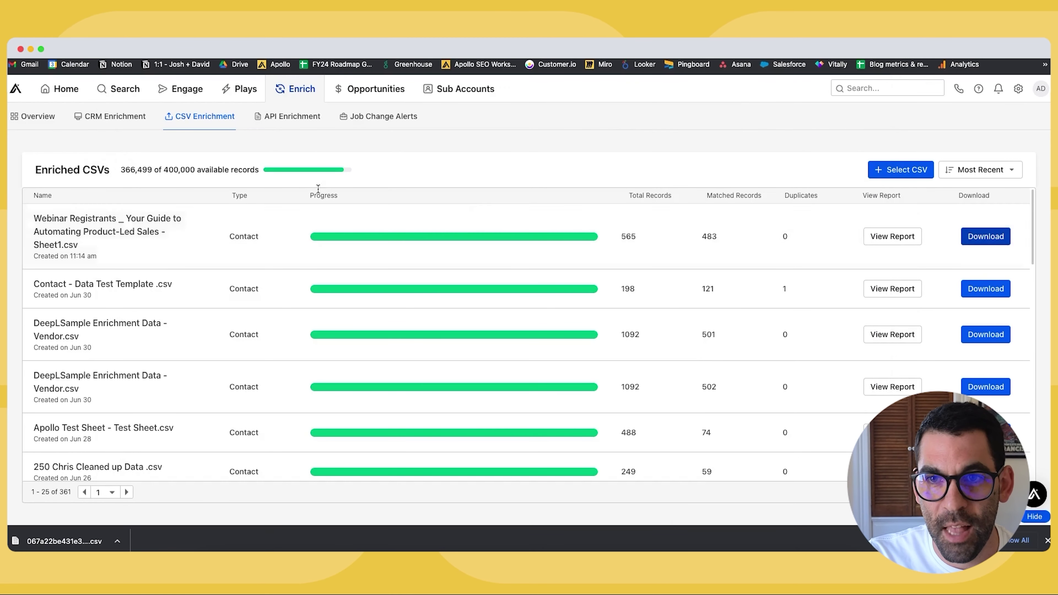
Review the webinar CSV's enrichment report: 565 records, completeness rising from 45% to 83%
left_click(892, 237)
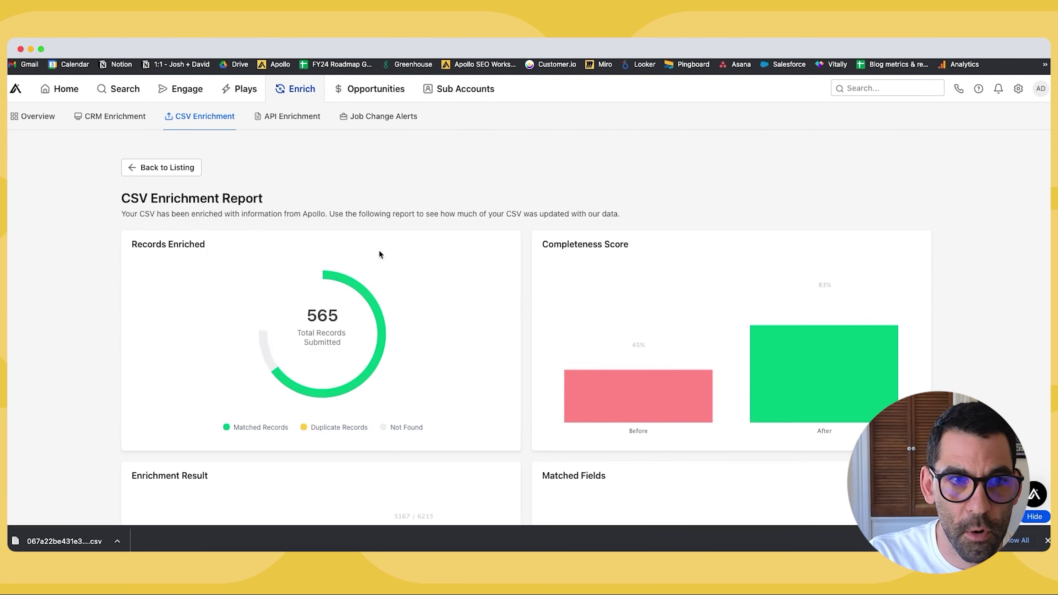
scroll(235, 235, "down", 10)
scroll(236, 238, "down", 5)
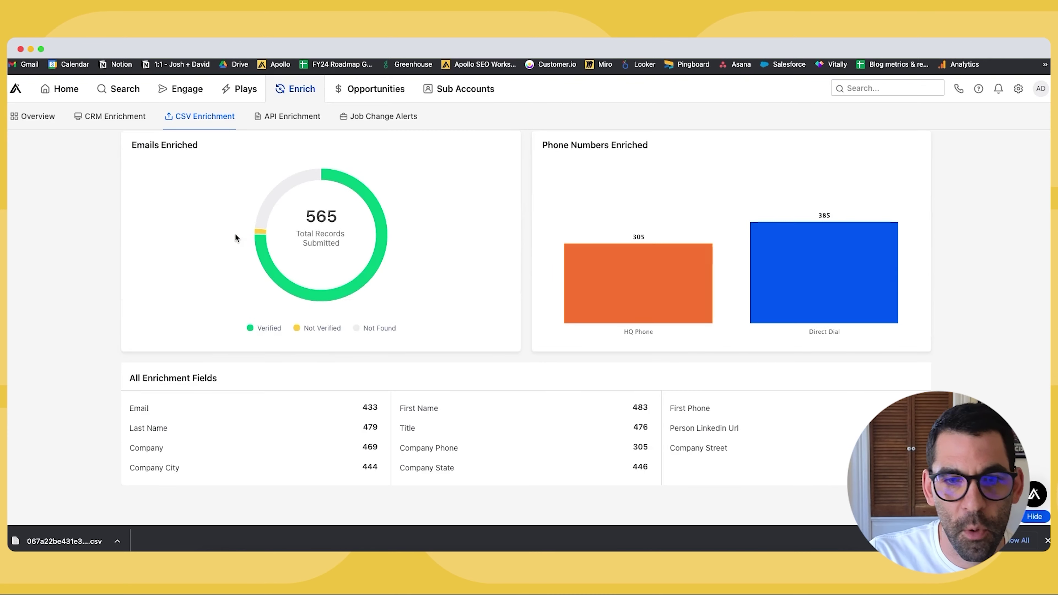
scroll(302, 407, "up", 15)
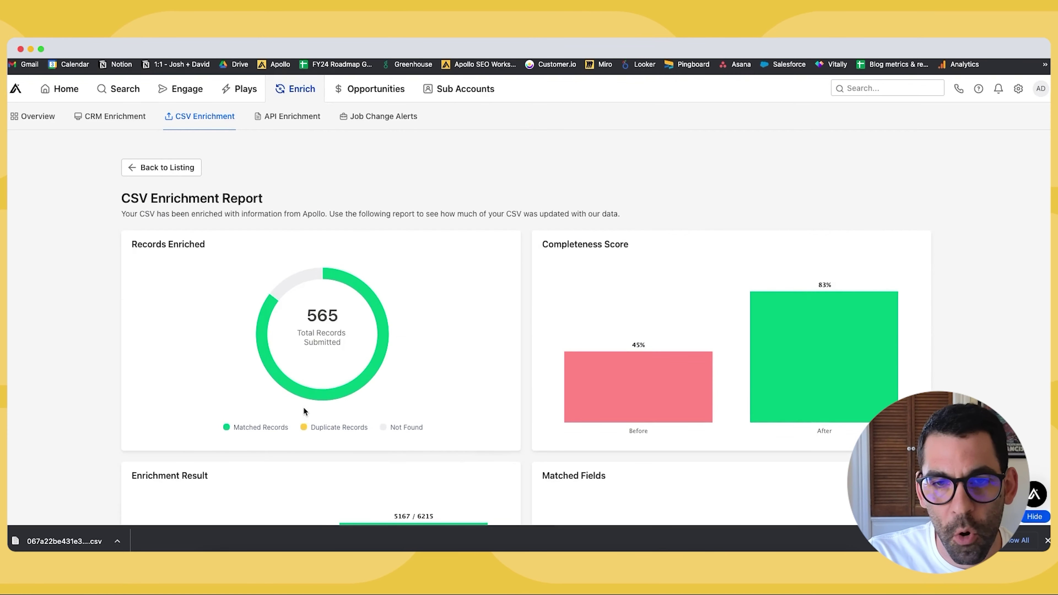
left_click(292, 116)
Open the Job Change Alerts list and scroll through its 93 contacts
left_click(391, 121)
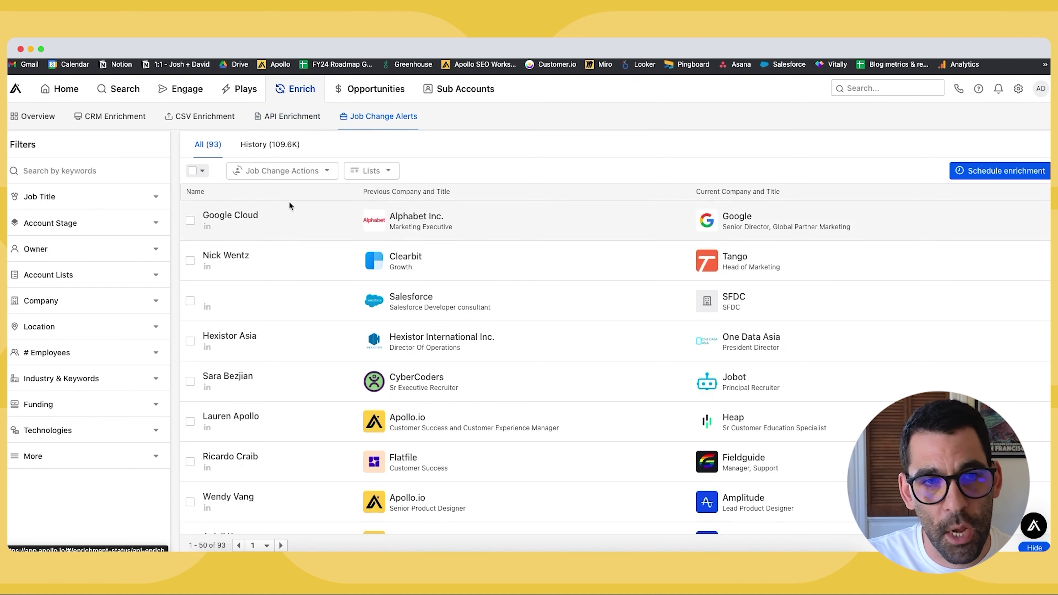
scroll(253, 230, "down", 20)
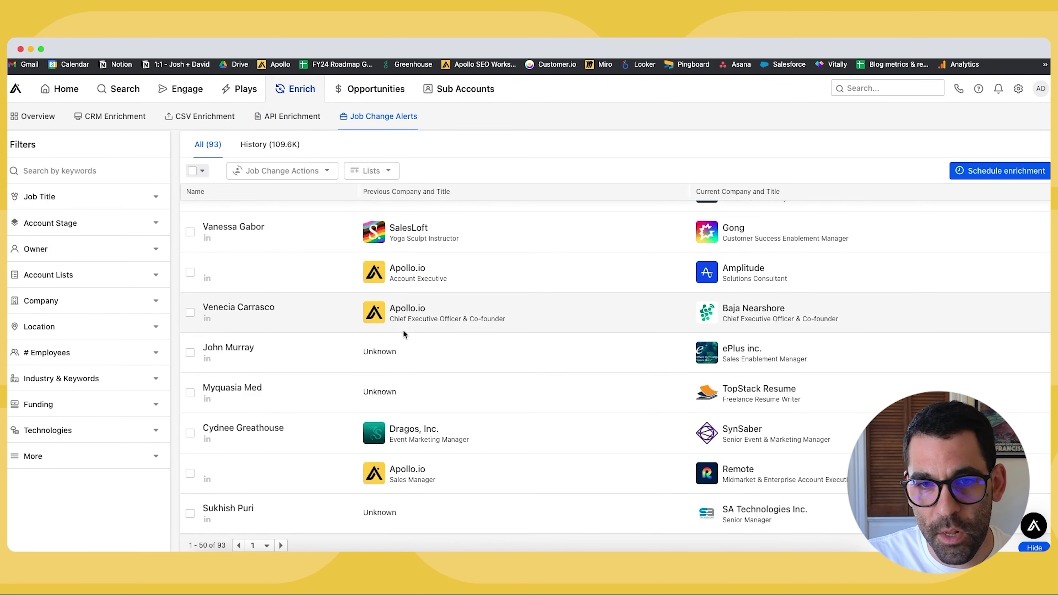
scroll(403, 331, "up", 10)
scroll(403, 330, "up", 3)
Select the first 30 job change alerts for bulk action
left_click(202, 170)
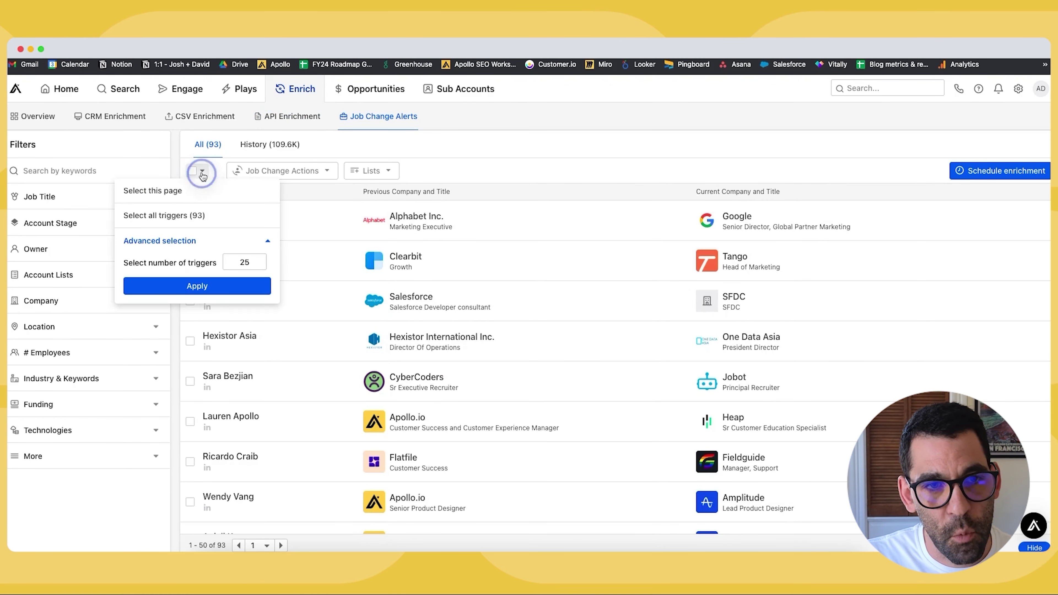
key("BackSpace")
key("BackSpace")
type("30")
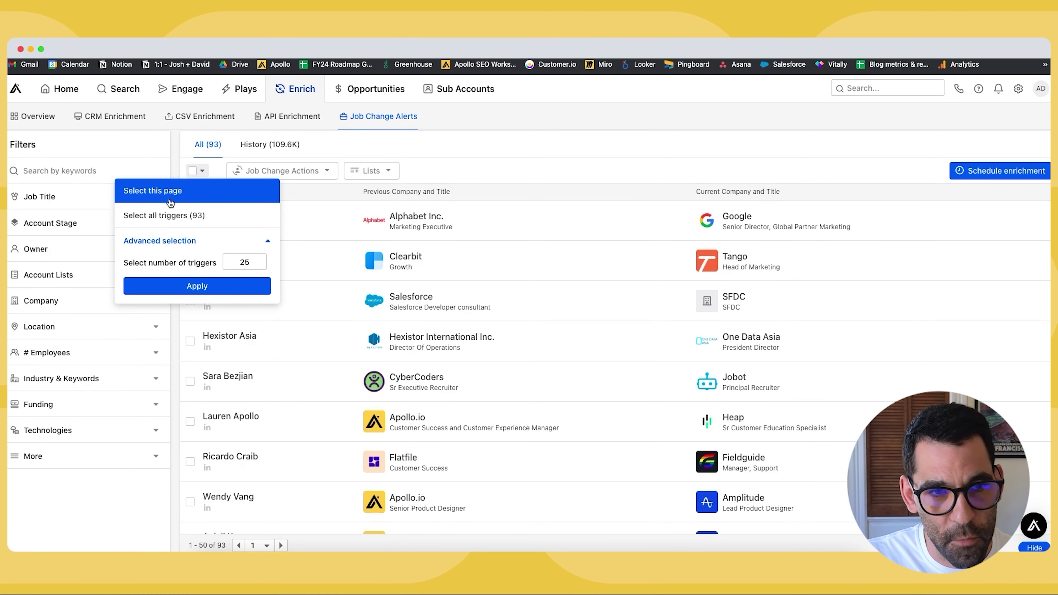
key("Return")
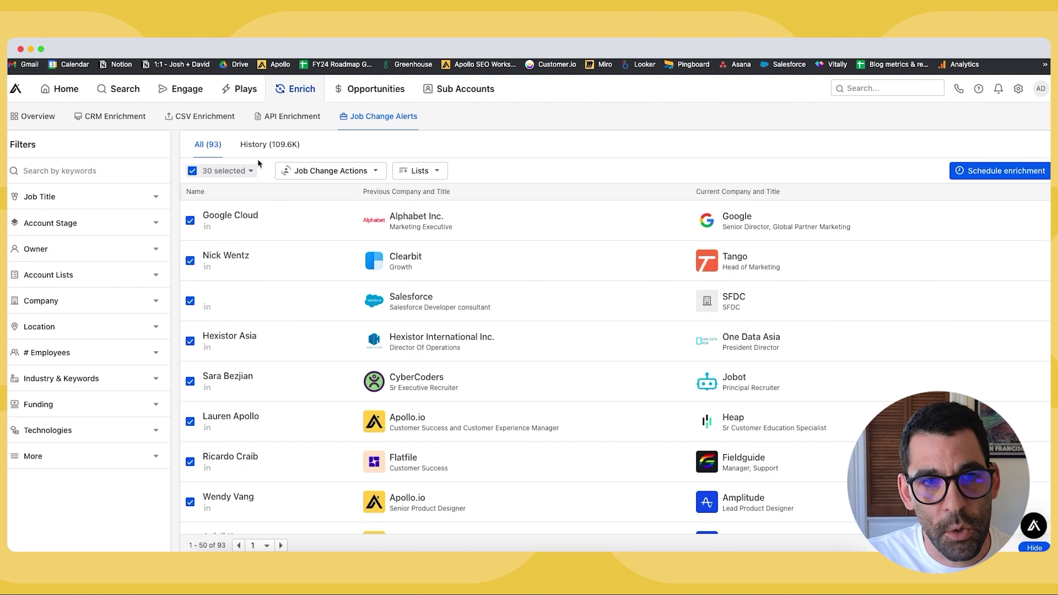
left_click(321, 171)
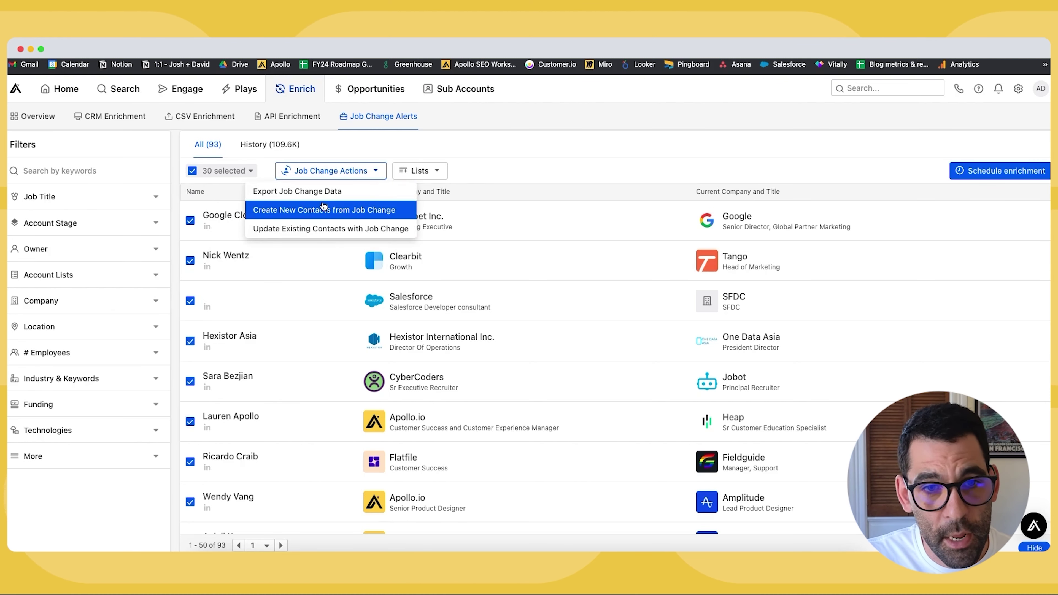